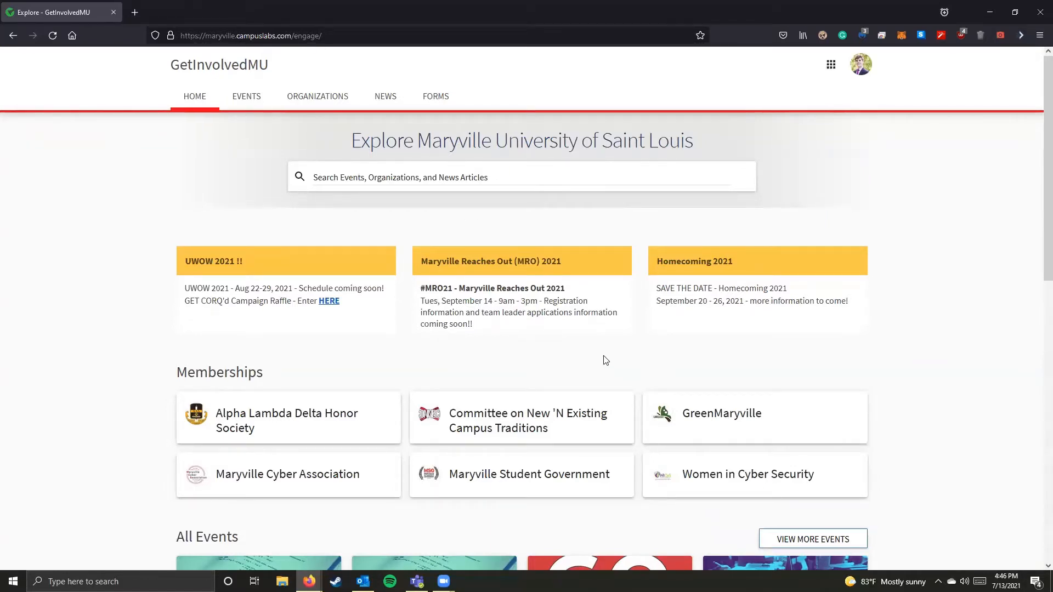
# Step: Open the management tools of the Maryville Student Government organization
pyautogui.scroll(-3, 537, 374)
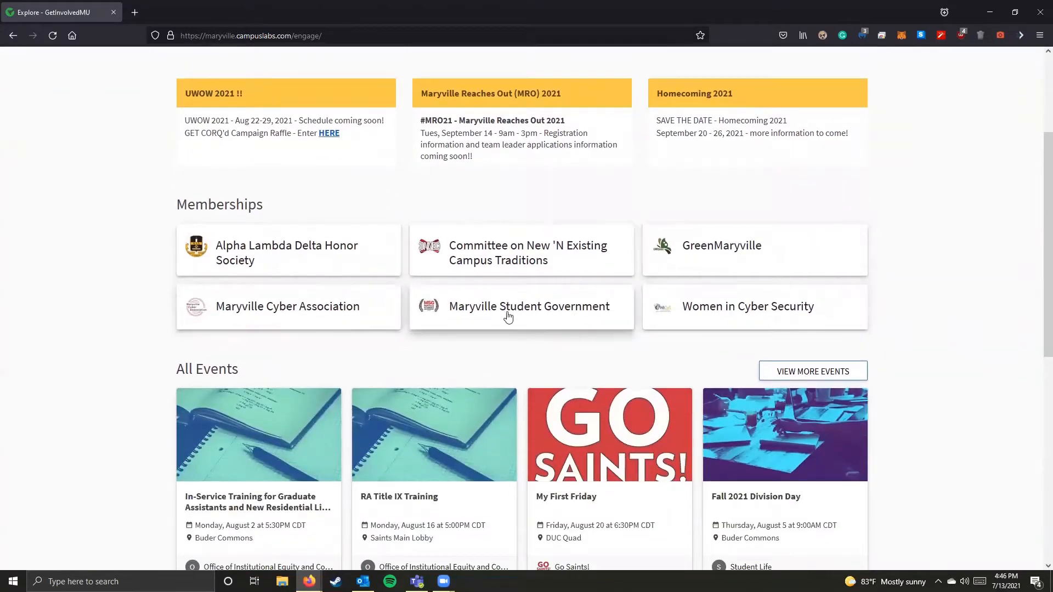
pyautogui.click(539, 312)
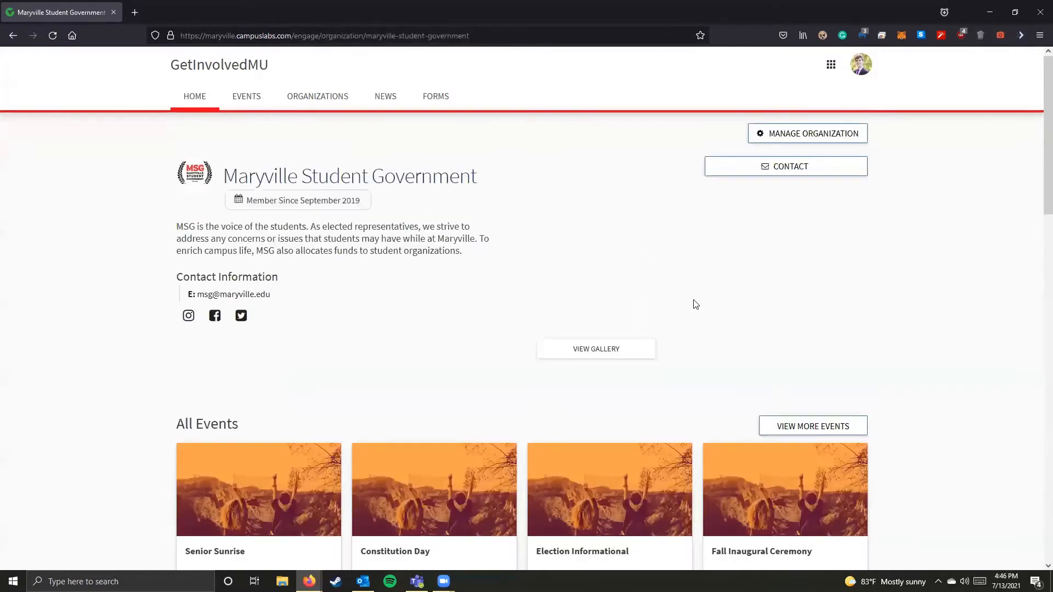
pyautogui.click(773, 139)
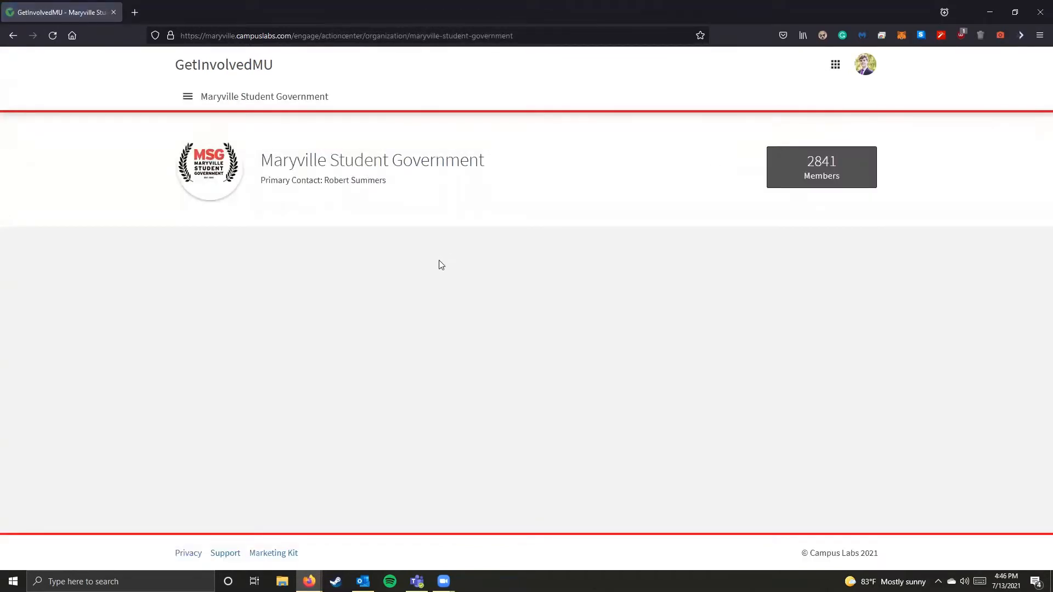
pyautogui.click(188, 96)
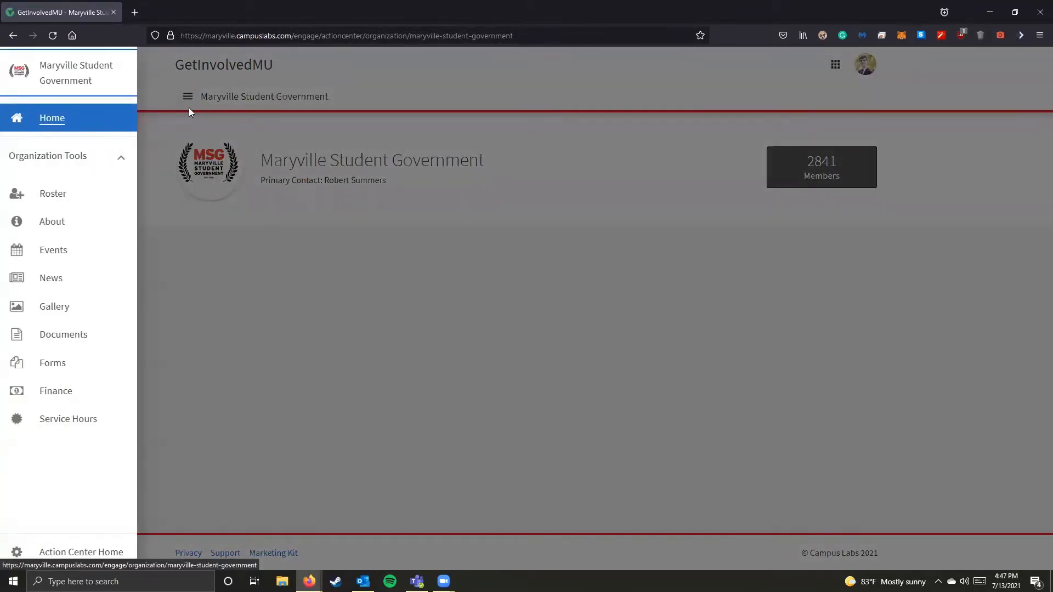
# Step: Start a new budget request in the organization's finance section
pyautogui.click(92, 393)
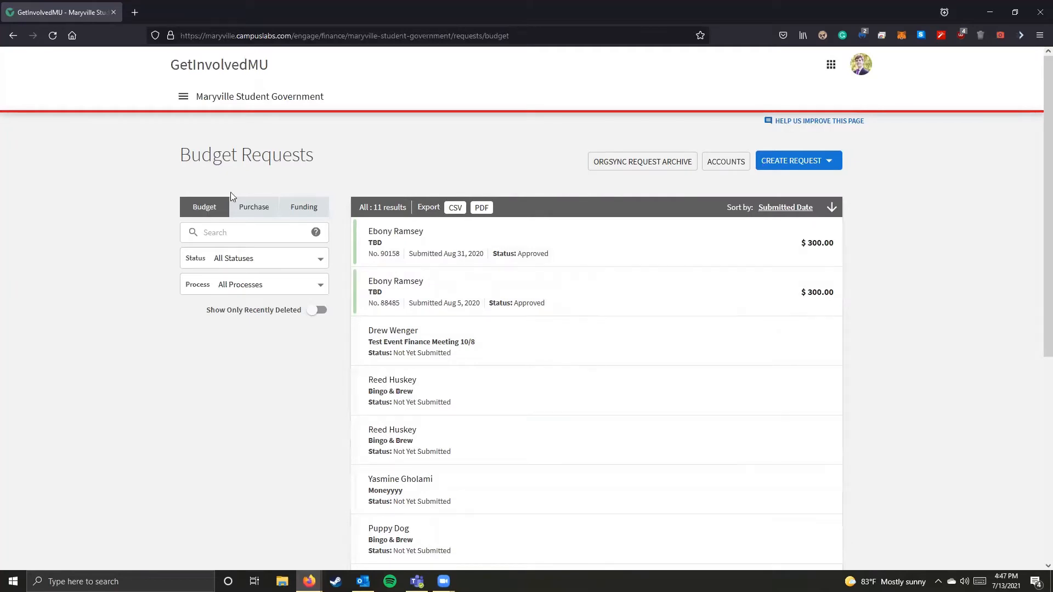
pyautogui.click(771, 167)
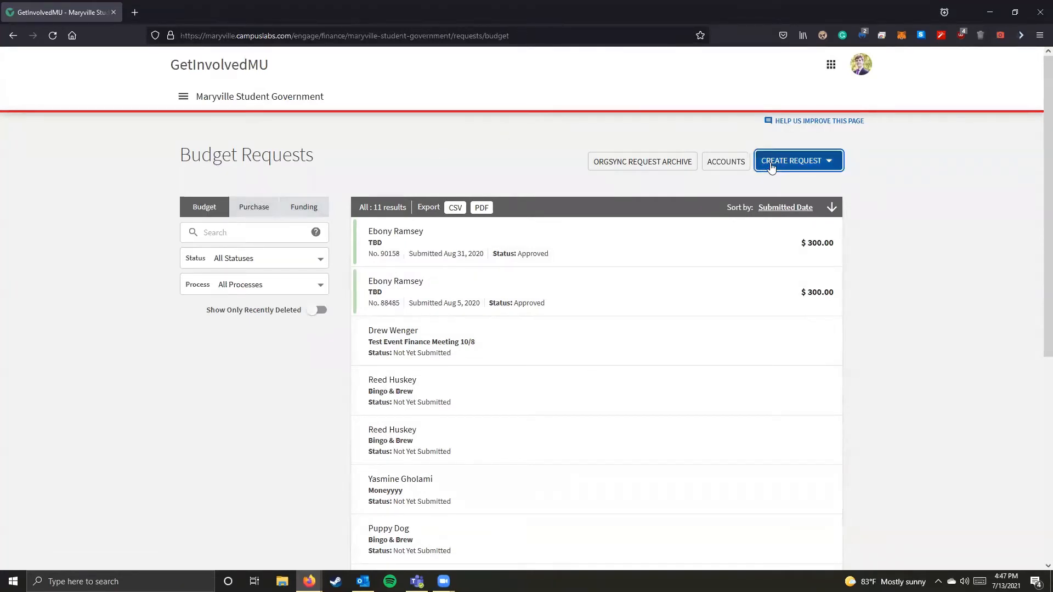
pyautogui.click(770, 185)
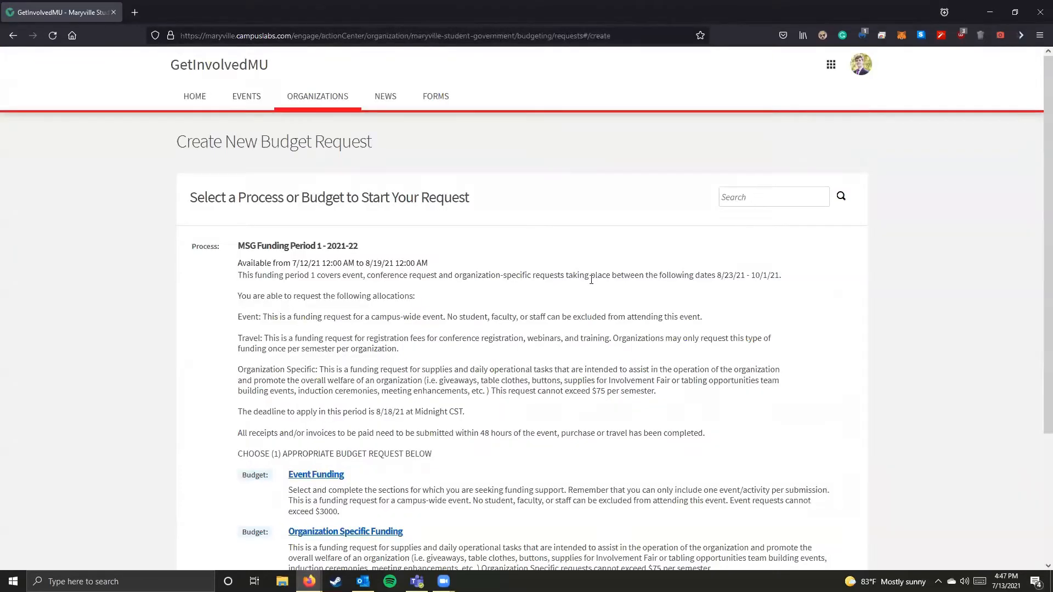
# Step: Review the MSG Funding Period 1 name and availability dates, and check the funding calendar in the MSG Funding Policy document in Microsoft Teams
pyautogui.scroll(-2, 439, 247)
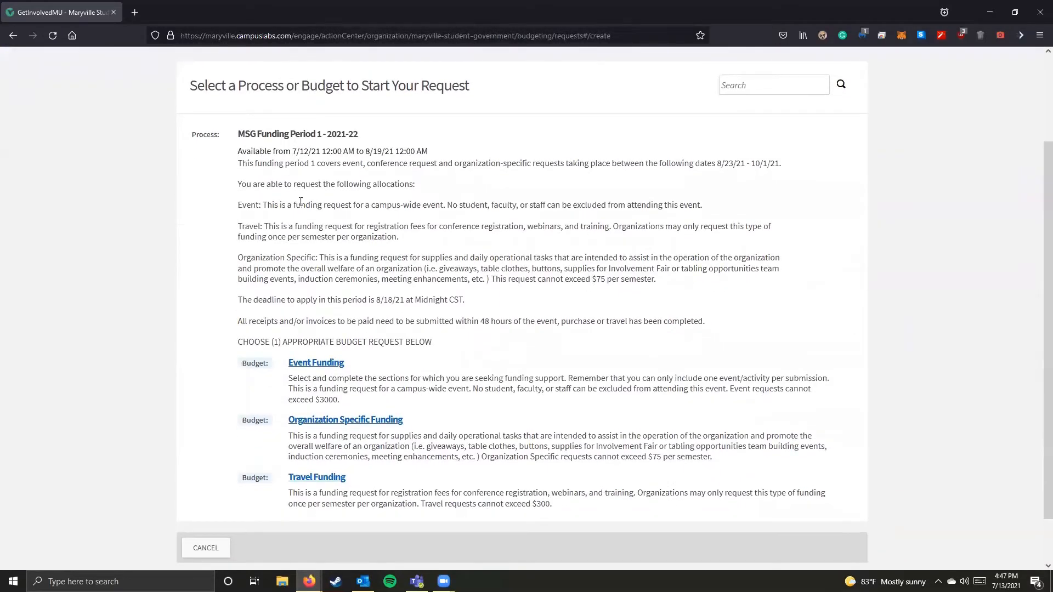
pyautogui.moveTo(365, 136); pyautogui.dragTo(240, 135)
pyautogui.click(240, 134)
pyautogui.moveTo(430, 151); pyautogui.dragTo(367, 147)
pyautogui.click(367, 149)
pyautogui.moveTo(396, 152); pyautogui.dragTo(429, 153)
pyautogui.click(430, 153)
pyautogui.click(417, 582)
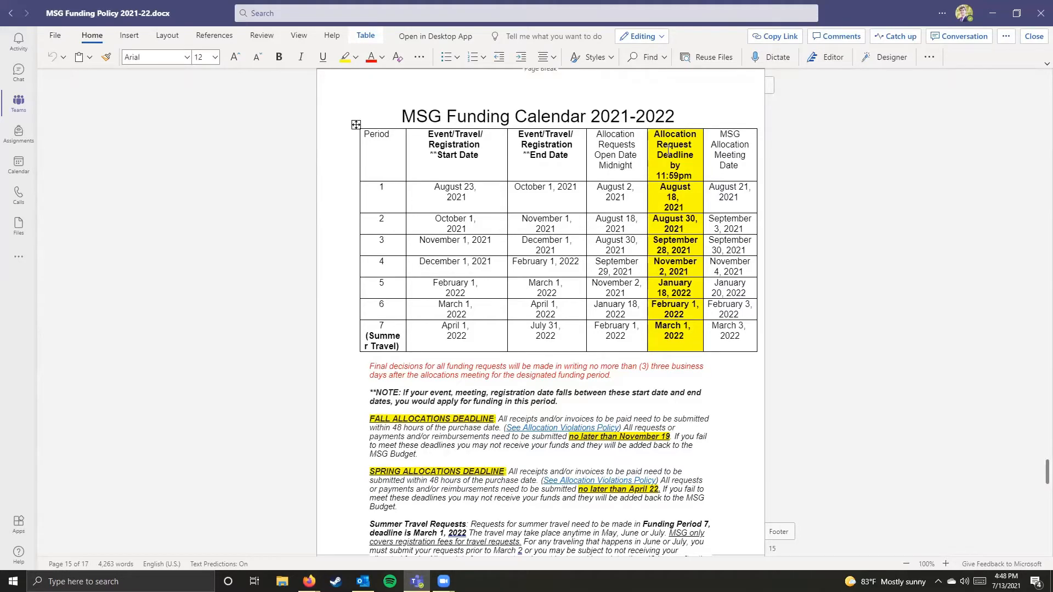
pyautogui.click(993, 13)
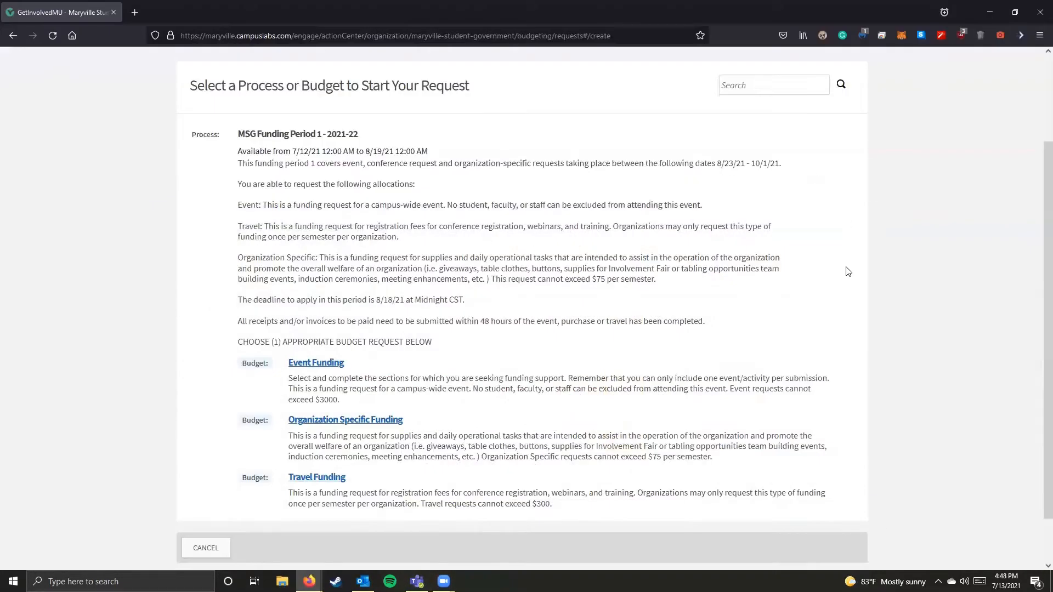
# Step: Choose Event Funding as the budget for the MSG Funding Period 1 - 2021-22 request
pyautogui.scroll(-2, 769, 324)
pyautogui.scroll(2, 765, 322)
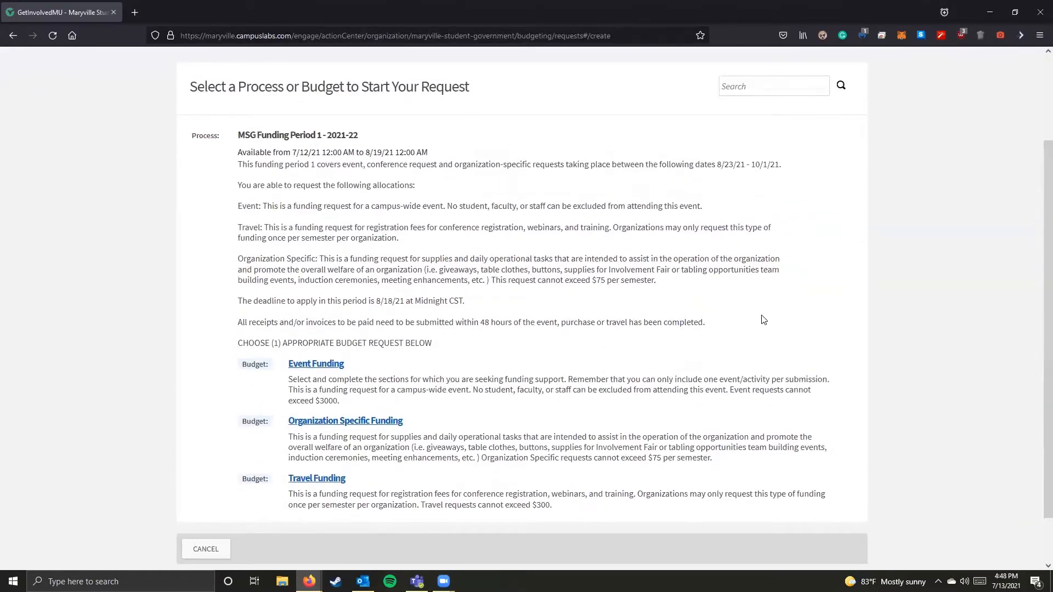
pyautogui.scroll(-1, 763, 320)
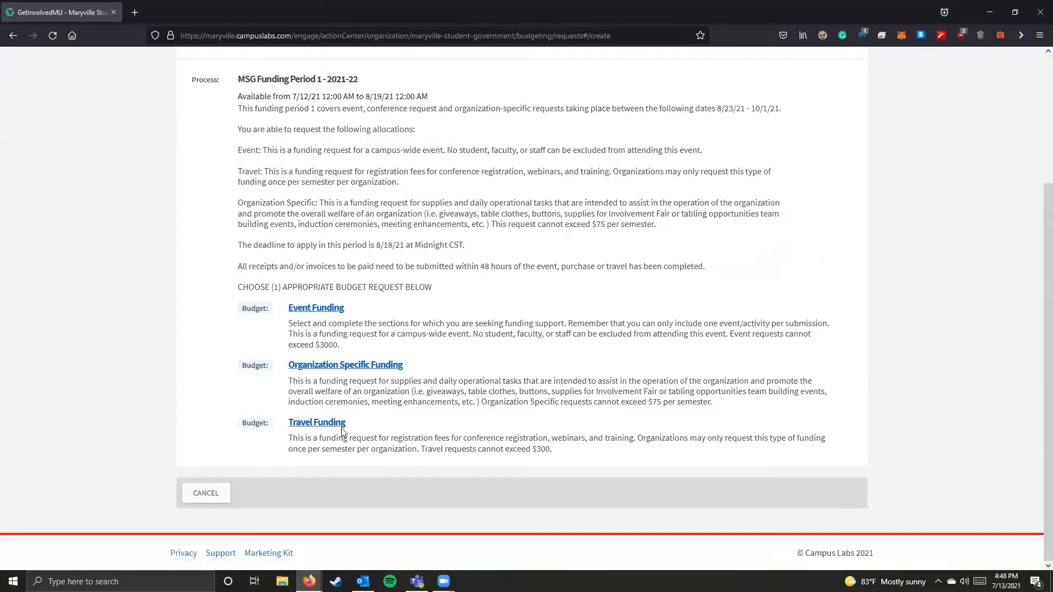
pyautogui.click(322, 312)
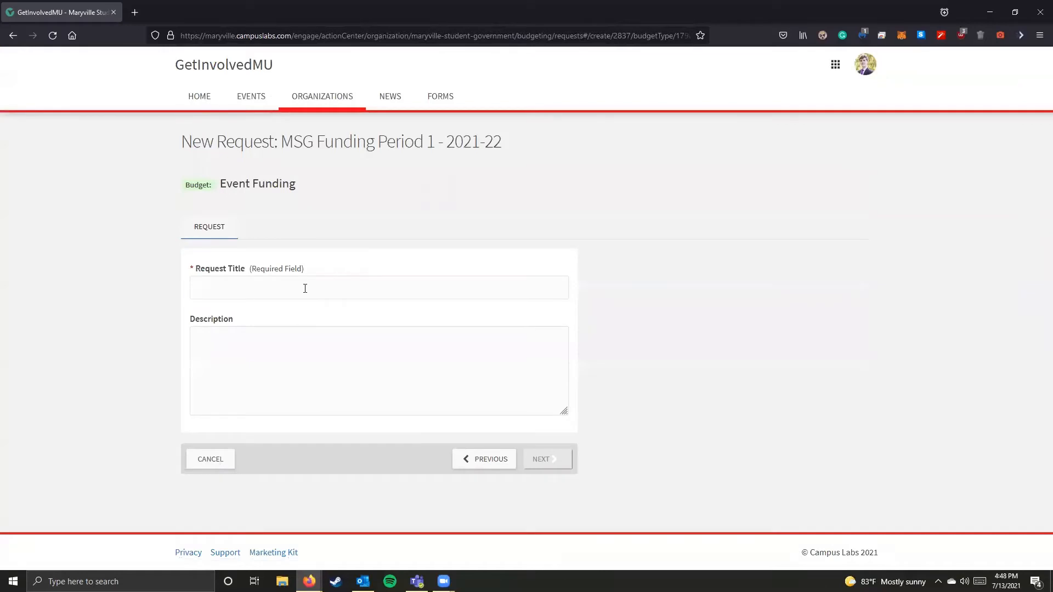
# Step: Title the request "Bingo & Brew", fill in a short description and continue to the additional information
pyautogui.click(305, 288)
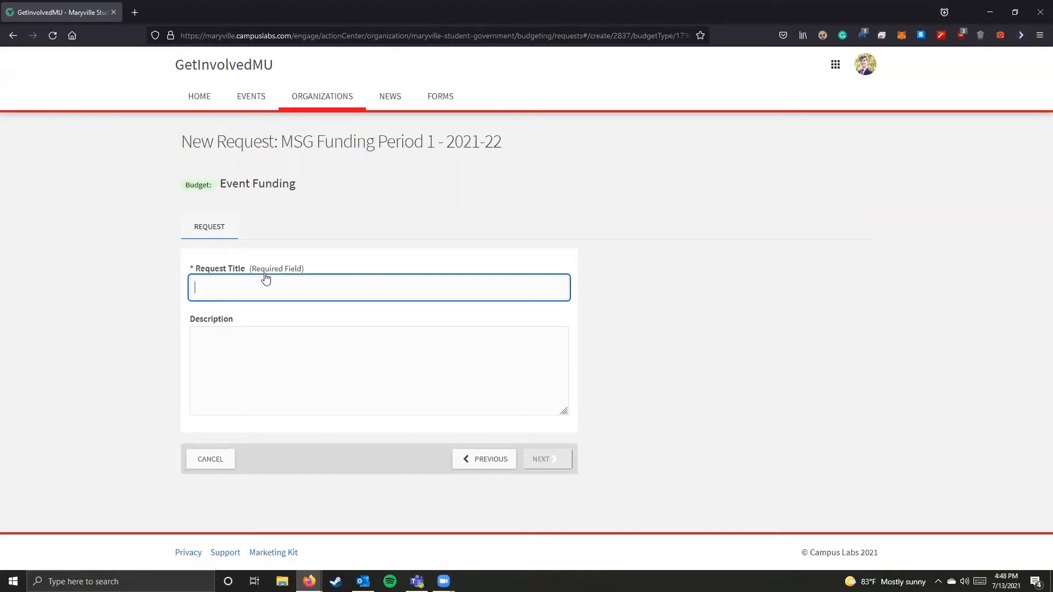
pyautogui.write('B')
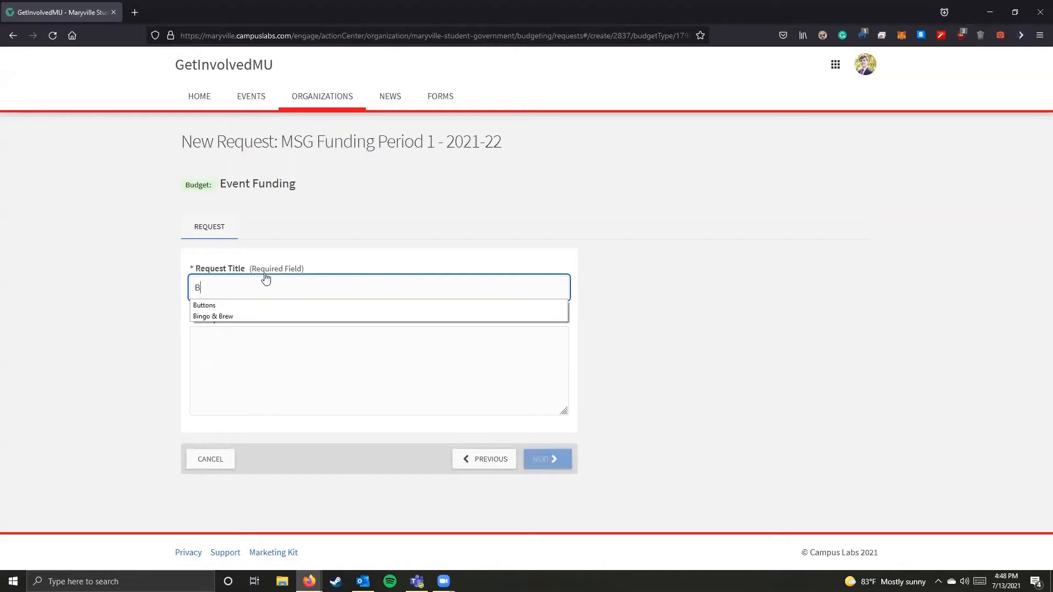
pyautogui.write('ingo & Brew')
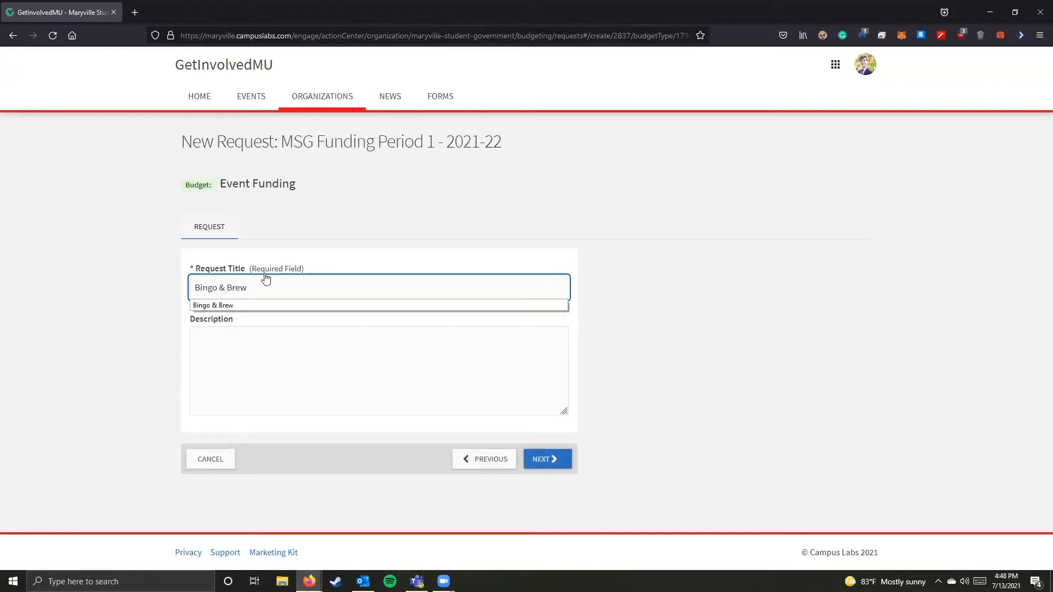
pyautogui.press('Tab')
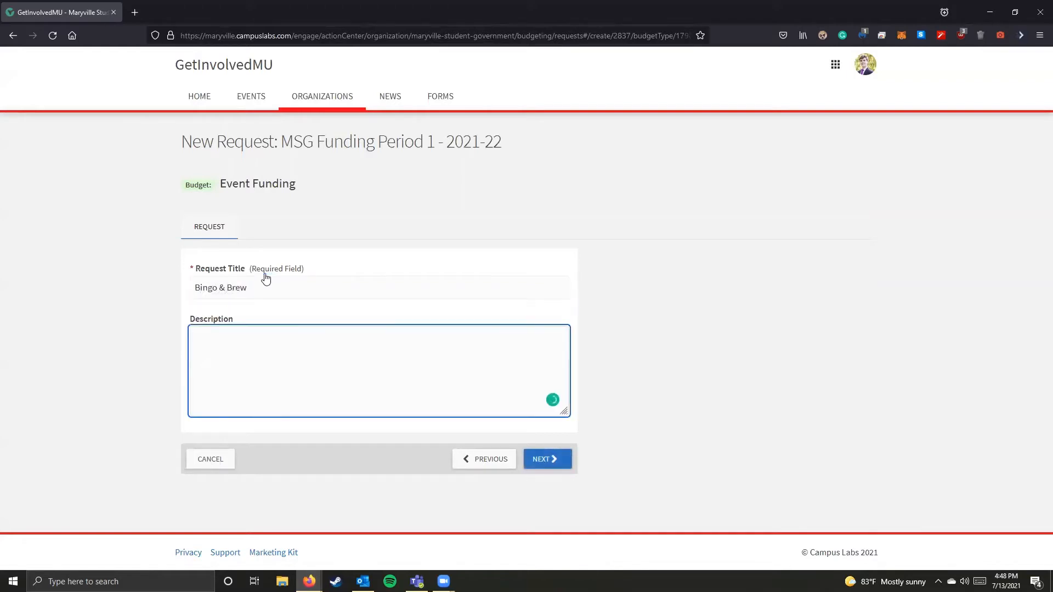
pyautogui.write('TBD')
pyautogui.click(211, 344)
pyautogui.write('ino')
pyautogui.press('BackSpace')
pyautogui.write('fo~~~~')
pyautogui.click(546, 459)
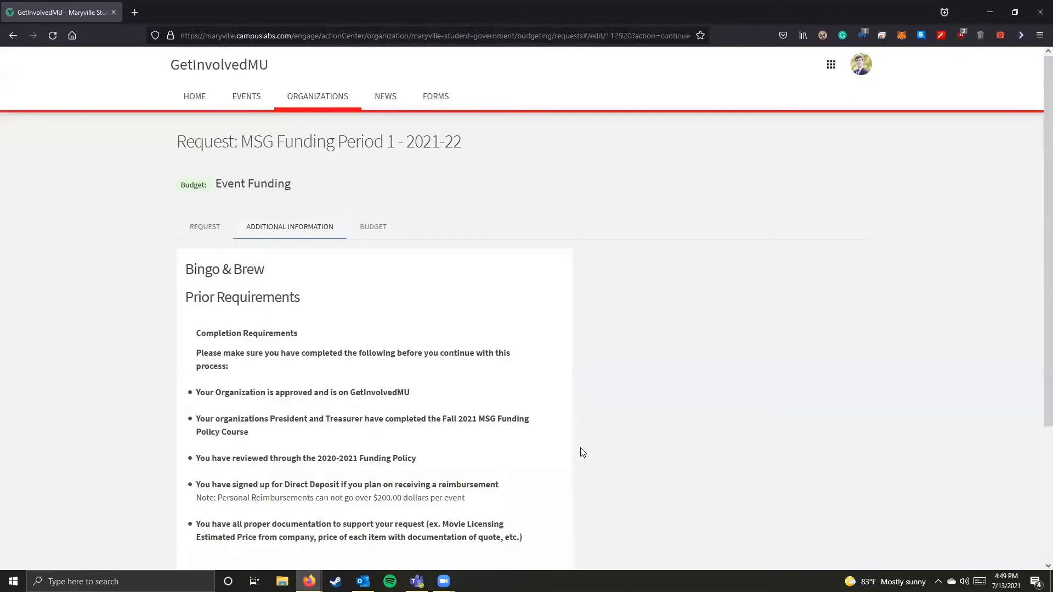
# Step: Review the completion requirements under Prior Requirements and continue to the general funding questions
pyautogui.scroll(-2, 580, 447)
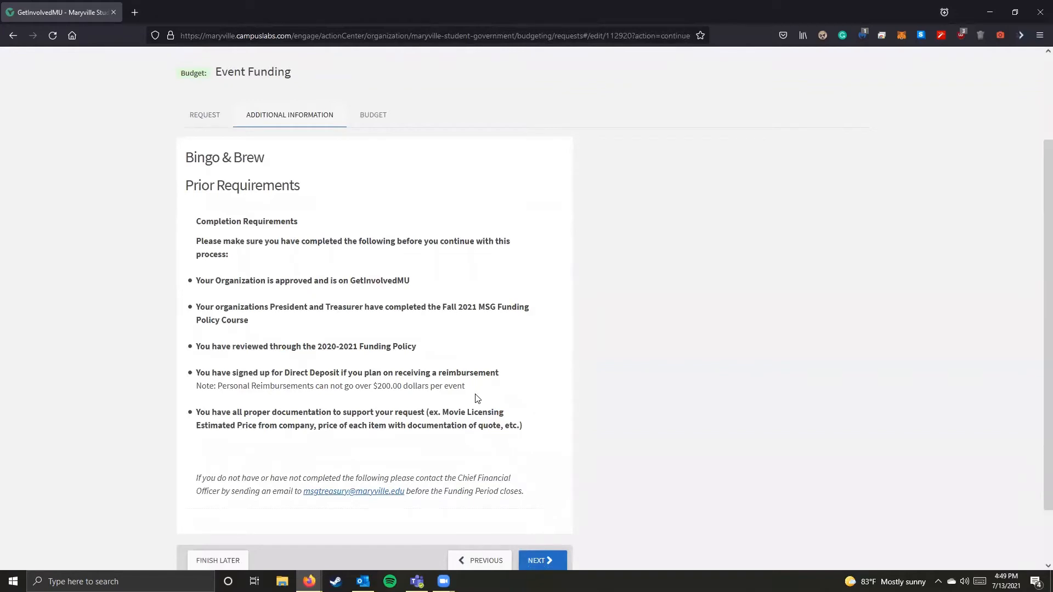
pyautogui.scroll(-1, 479, 395)
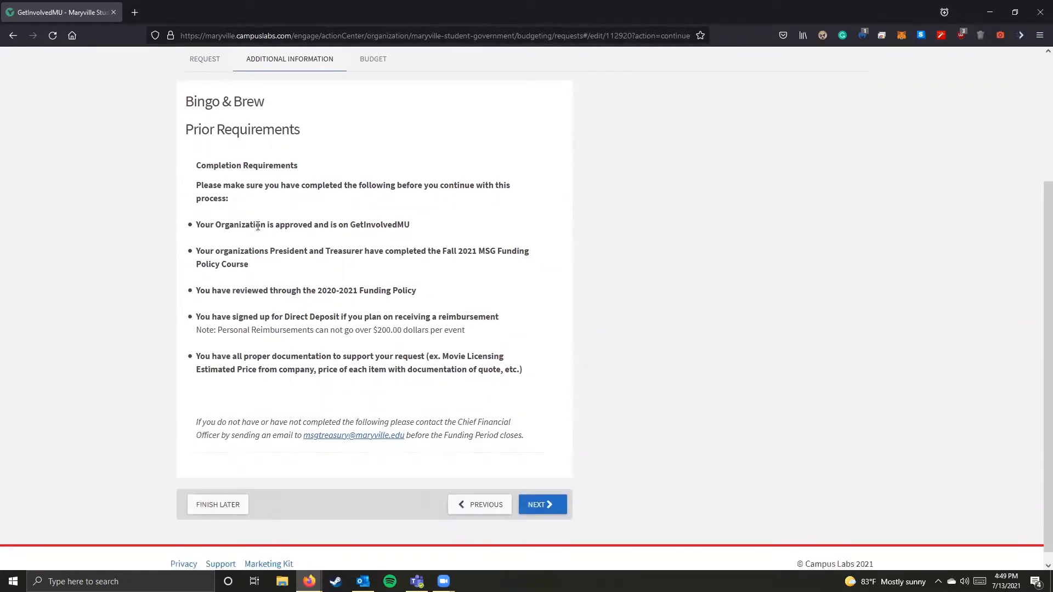
pyautogui.moveTo(267, 225); pyautogui.dragTo(412, 229)
pyautogui.click(379, 226)
pyautogui.click(411, 242)
pyautogui.moveTo(359, 291); pyautogui.dragTo(413, 293)
pyautogui.click(412, 294)
pyautogui.moveTo(290, 317); pyautogui.dragTo(316, 318)
pyautogui.click(323, 318)
pyautogui.click(549, 511)
# Step: Set the requested funding type to Event and enter the name of the person submitting the request
pyautogui.scroll(-3, 389, 404)
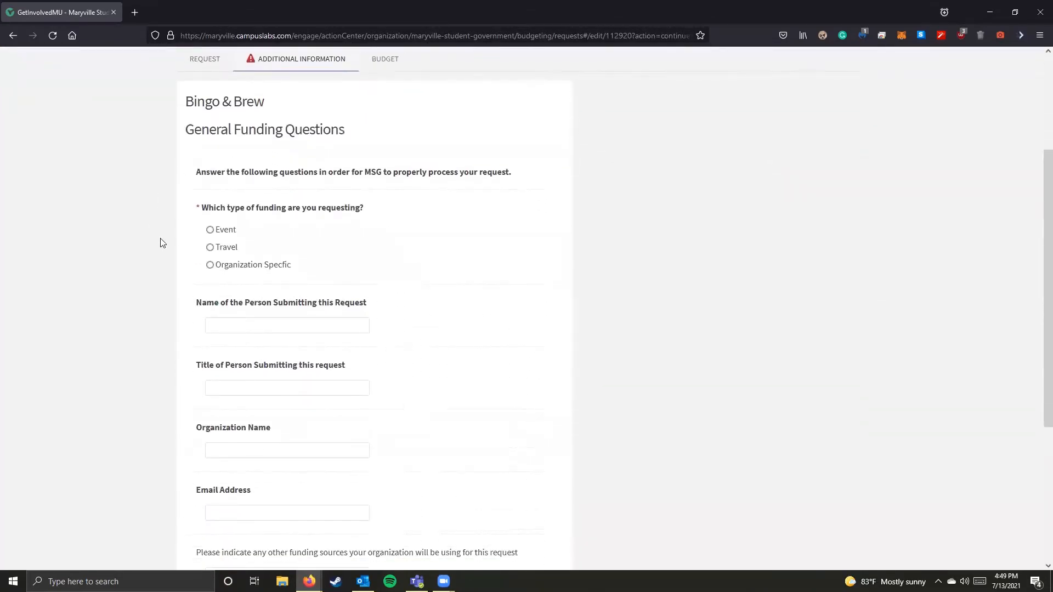
pyautogui.moveTo(187, 134); pyautogui.dragTo(355, 140)
pyautogui.click(354, 139)
pyautogui.click(210, 230)
pyautogui.click(355, 317)
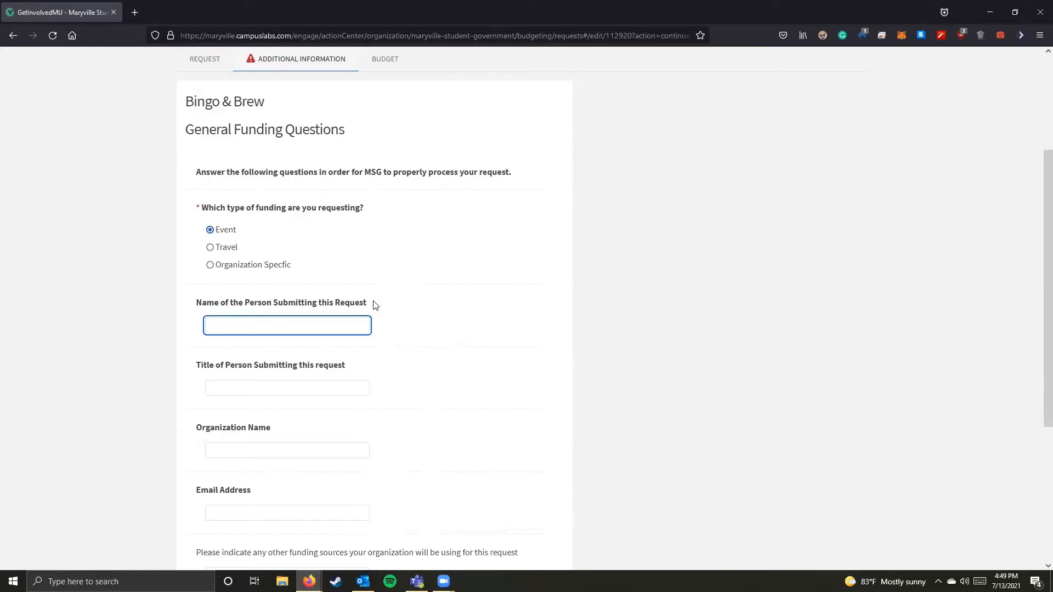
pyautogui.press('Tab')
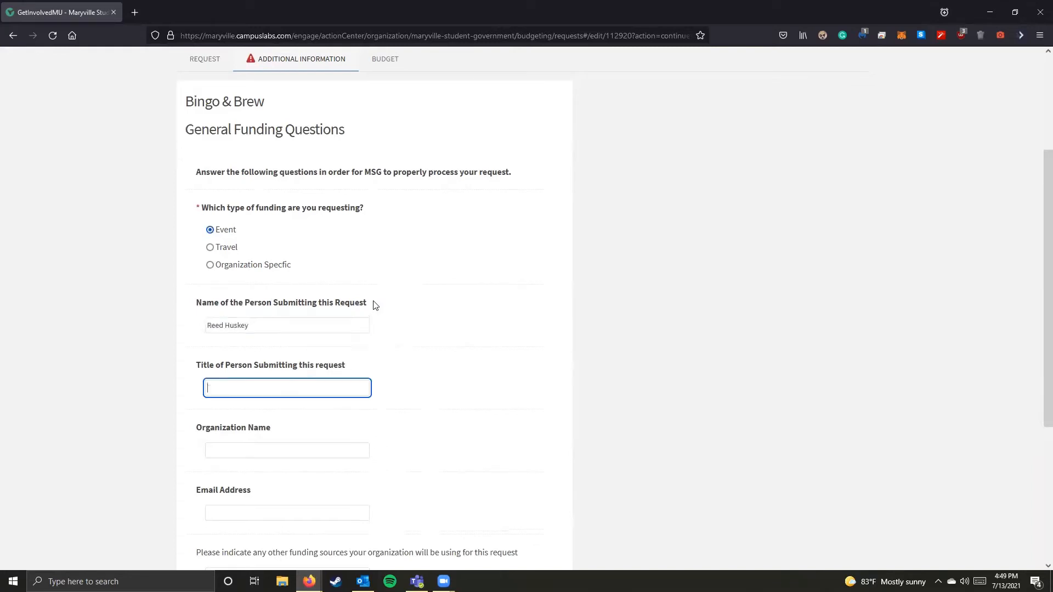
# Step: Enter "Treasurer" as the submitter's title and "MSG" as the organization name
pyautogui.write('Treasurer Pre')
pyautogui.press('BackSpace')
pyautogui.press('BackSpace')
pyautogui.press('BackSpace')
pyautogui.press('BackSpace')
pyautogui.press('BackSpace')
pyautogui.press('Tab')
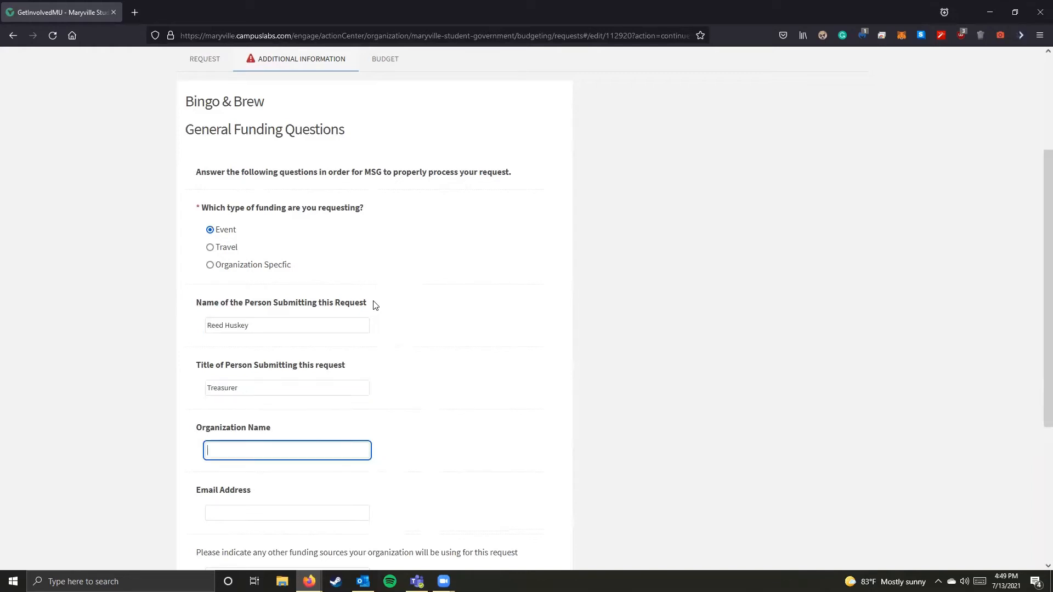
pyautogui.write('MSG')
pyautogui.press('Tab')
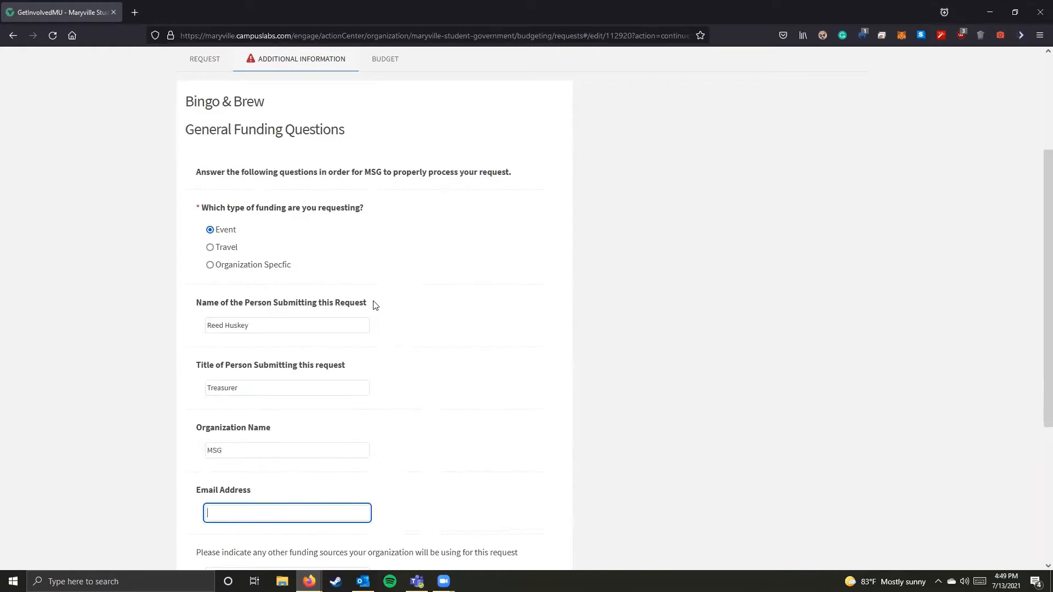
# Step: Enter the submitter's e-mail address and go on to the question about other funding sources
pyautogui.scroll(-4, 336, 387)
pyautogui.click(328, 337)
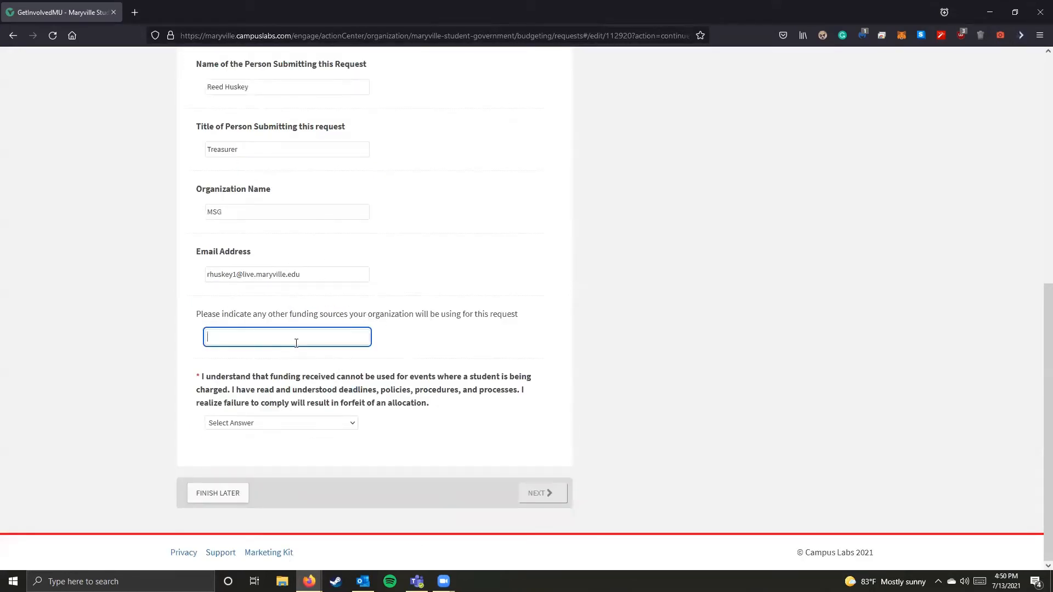
pyautogui.write('dontaion')
pyautogui.press('BackSpace')
pyautogui.press('BackSpace')
pyautogui.write('tions/12 account/org finuund')
# Step: Enter "none" as the other funding sources the organization is using for this request
pyautogui.hotkey('ctrl', 'a')
pyautogui.write('non')
pyautogui.hotkey('ctrl', 'a')
pyautogui.click(200, 354)
# Step: Answer "I agree" to the funding policy statement and continue to the event questions
pyautogui.click(255, 423)
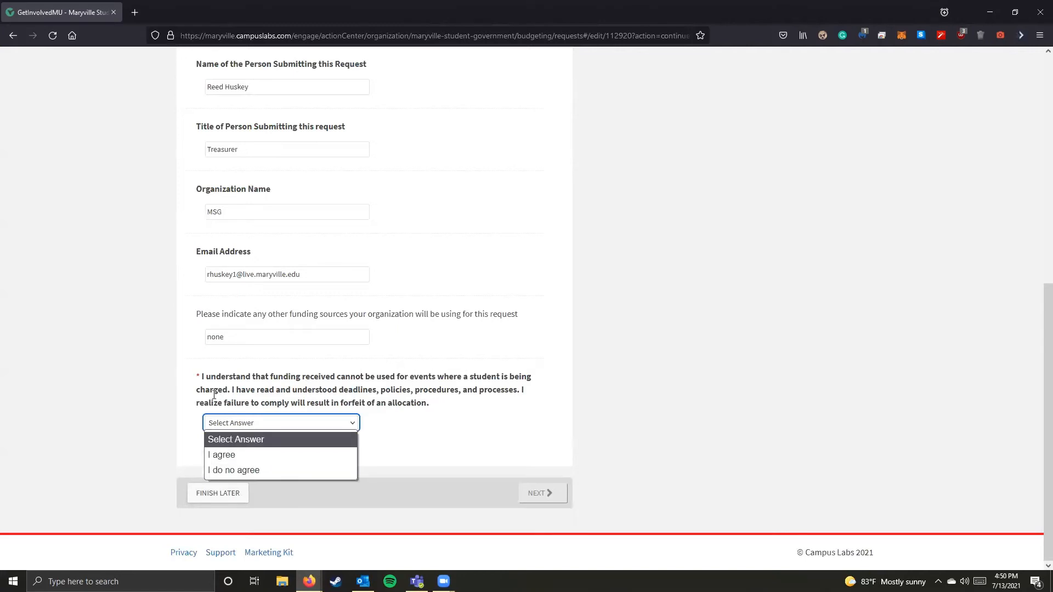
pyautogui.click(271, 454)
pyautogui.click(555, 501)
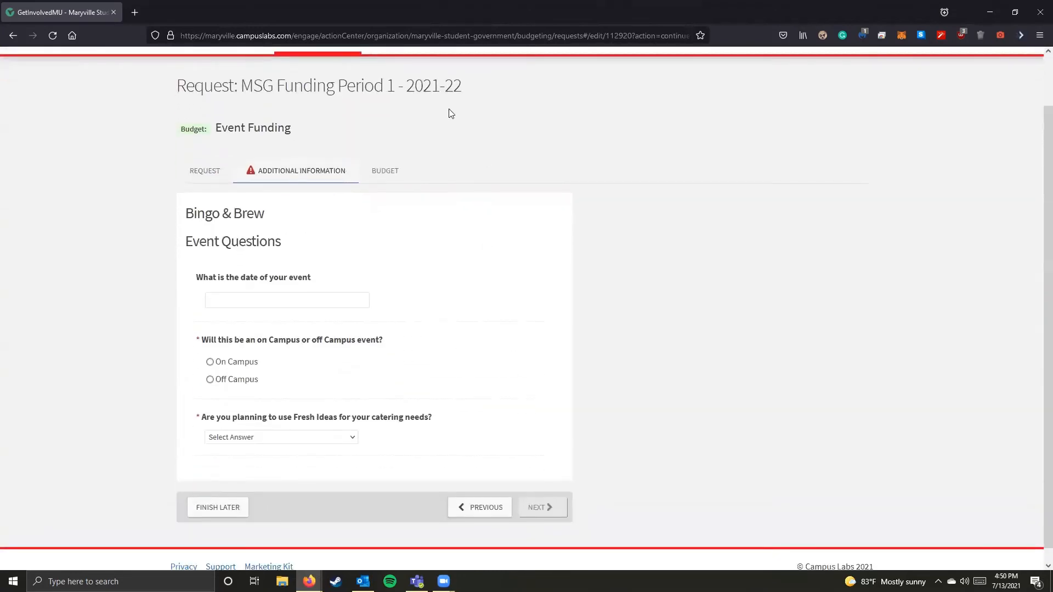
# Step: Set the event date to 8/23/2021, the location to On Campus and catering to off-campus or purchased food, and continue to the budget
pyautogui.click(312, 291)
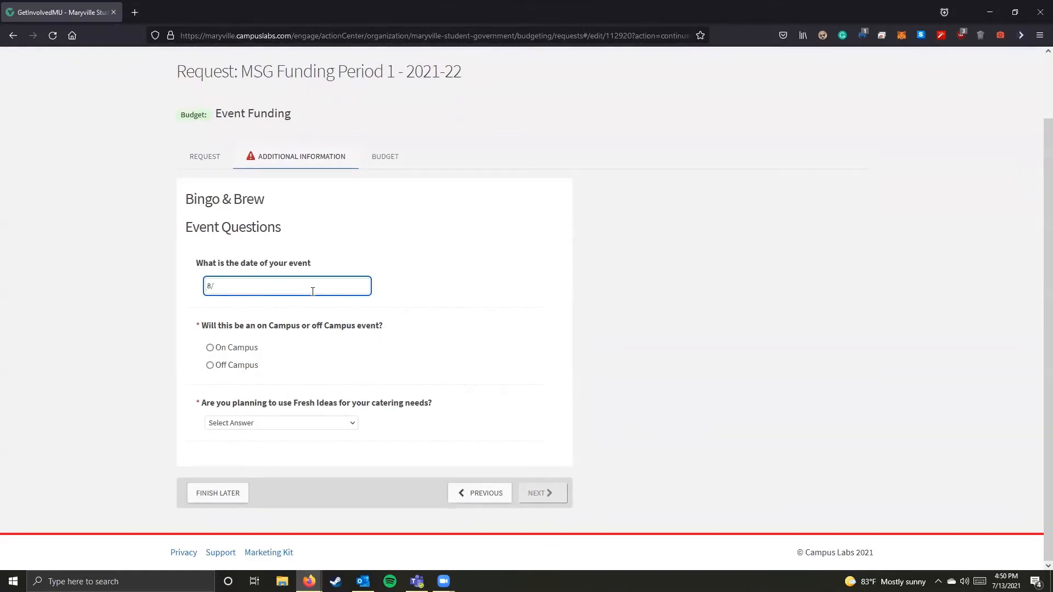
pyautogui.write('8/23/2021')
pyautogui.click(229, 353)
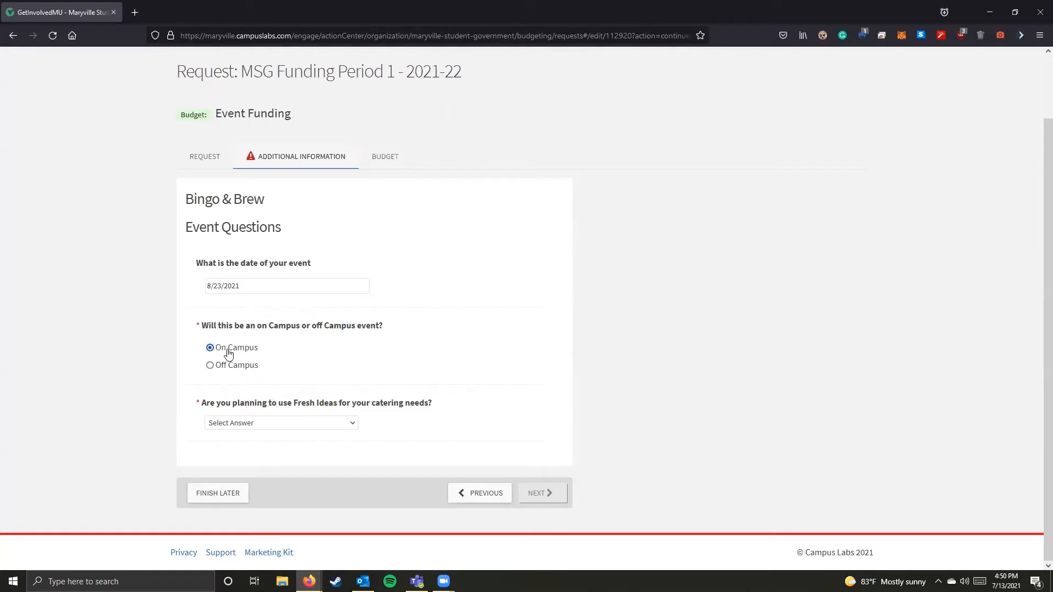
pyautogui.click(304, 425)
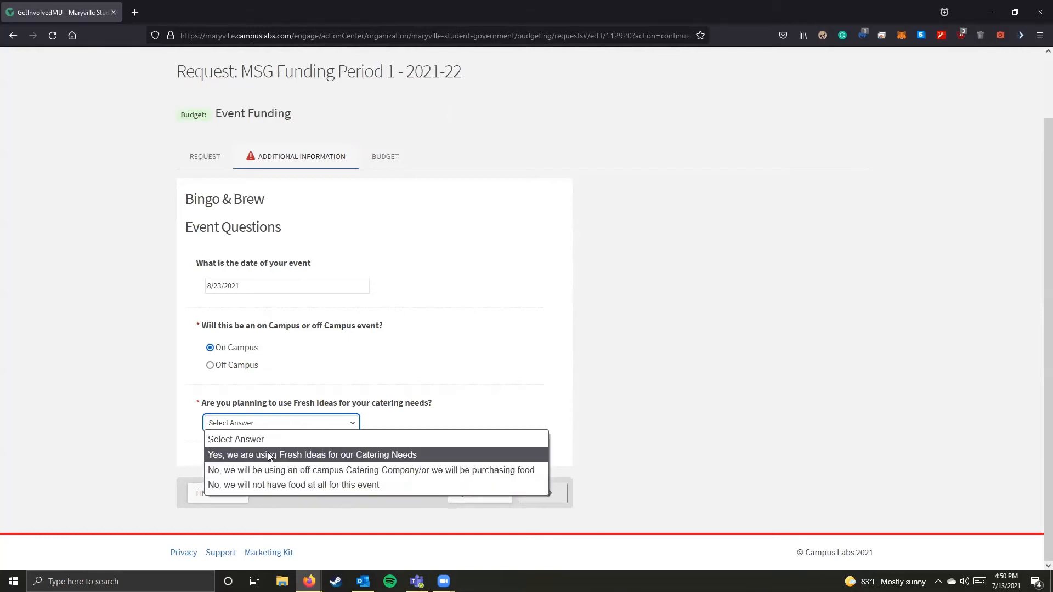
pyautogui.click(269, 472)
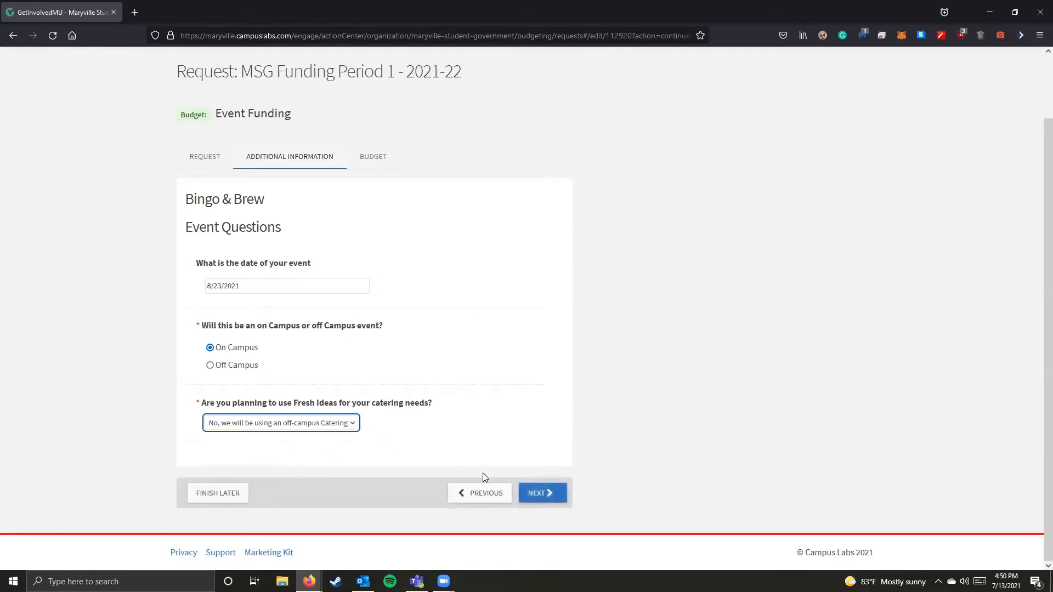
pyautogui.click(536, 495)
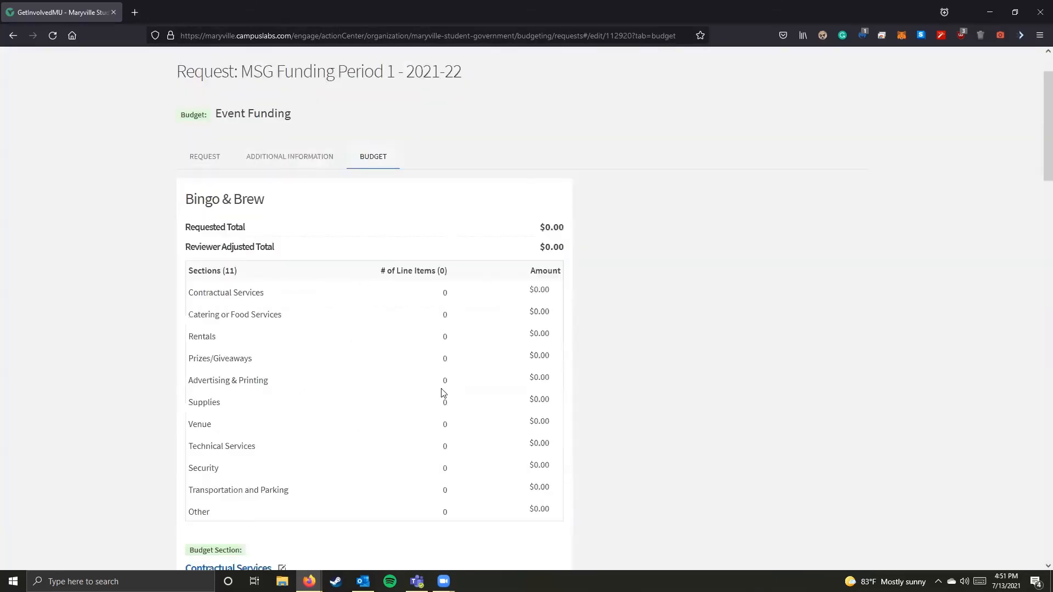
# Step: Examine the list of budget sections and the description of the Contractual Services section
pyautogui.scroll(-2, 443, 393)
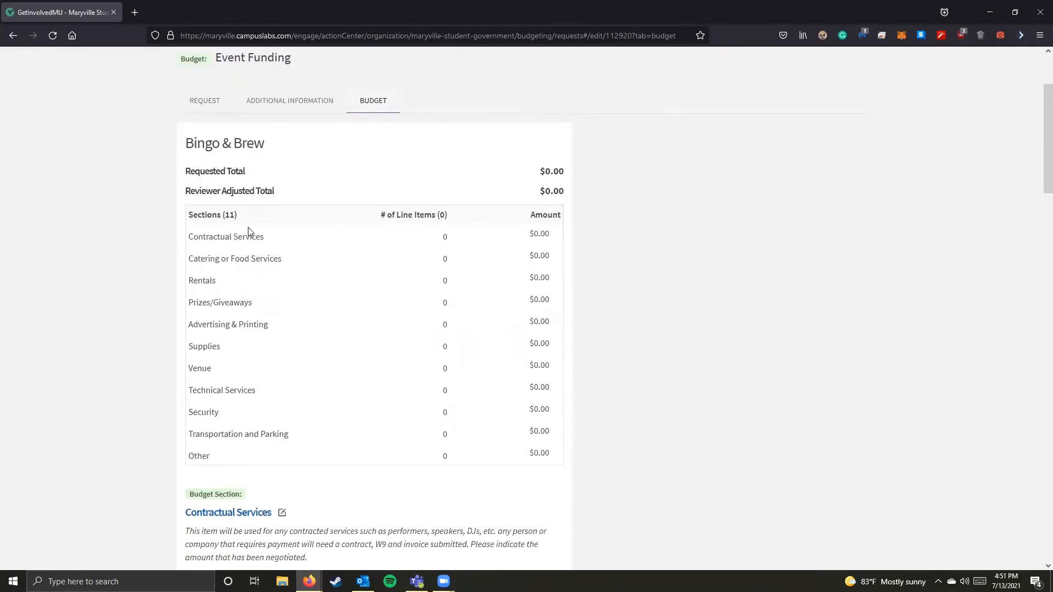
pyautogui.scroll(-2, 250, 233)
pyautogui.scroll(-2, 257, 248)
pyautogui.scroll(2, 510, 364)
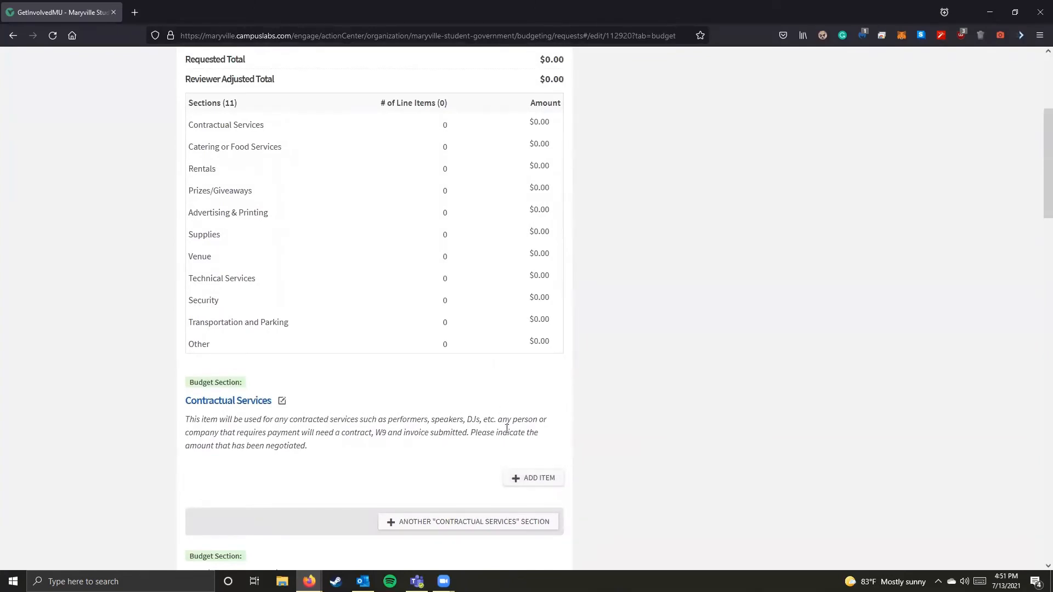
# Step: Start a new line item in the Contractual Services section with the DJ (Expense) category
pyautogui.scroll(-1, 481, 461)
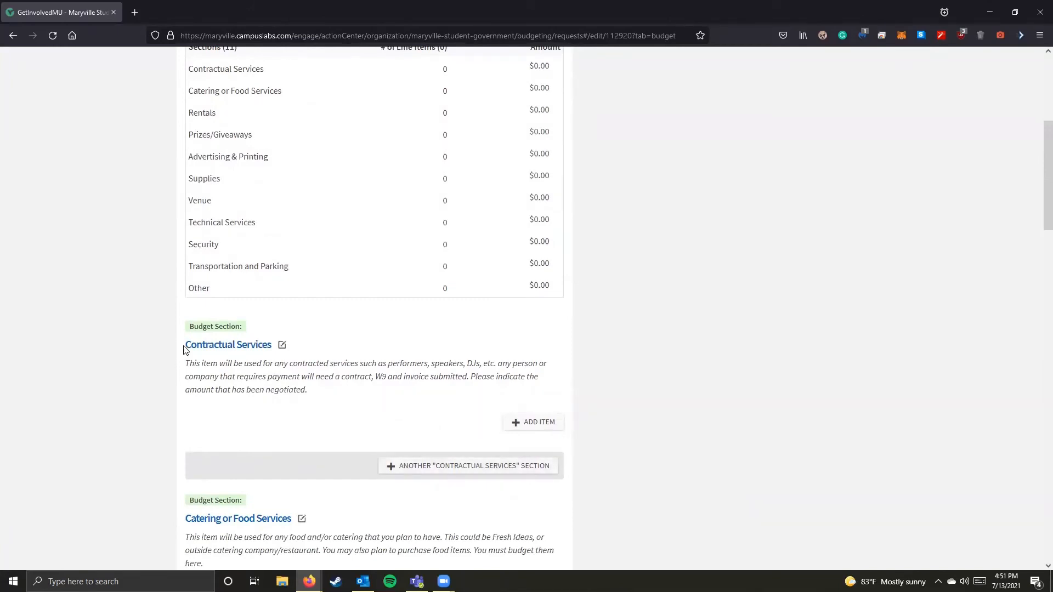
pyautogui.moveTo(188, 350); pyautogui.dragTo(350, 350)
pyautogui.click(351, 350)
pyautogui.click(528, 424)
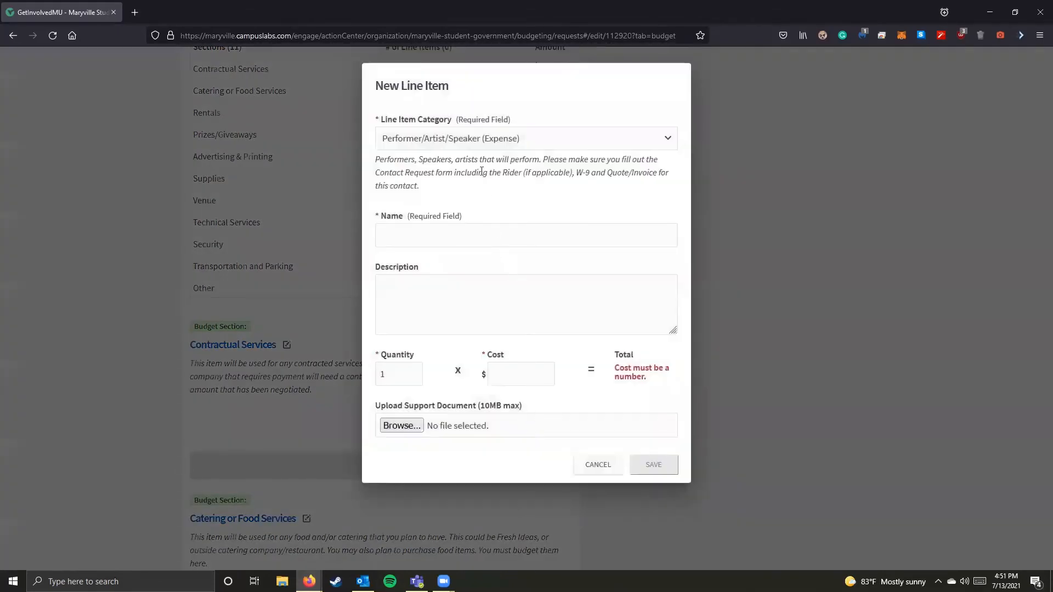
pyautogui.click(464, 140)
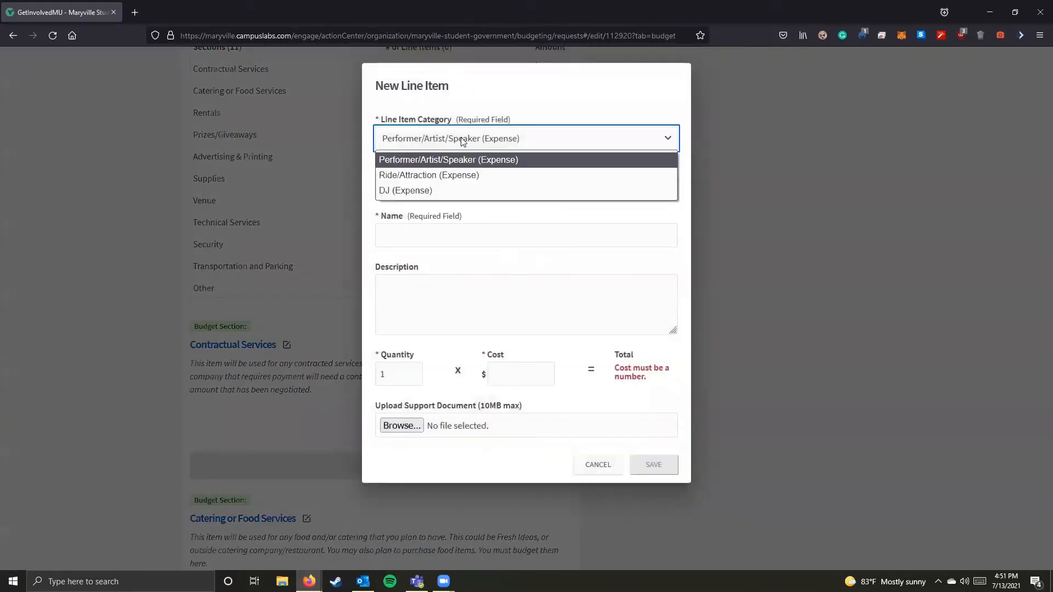
pyautogui.click(451, 192)
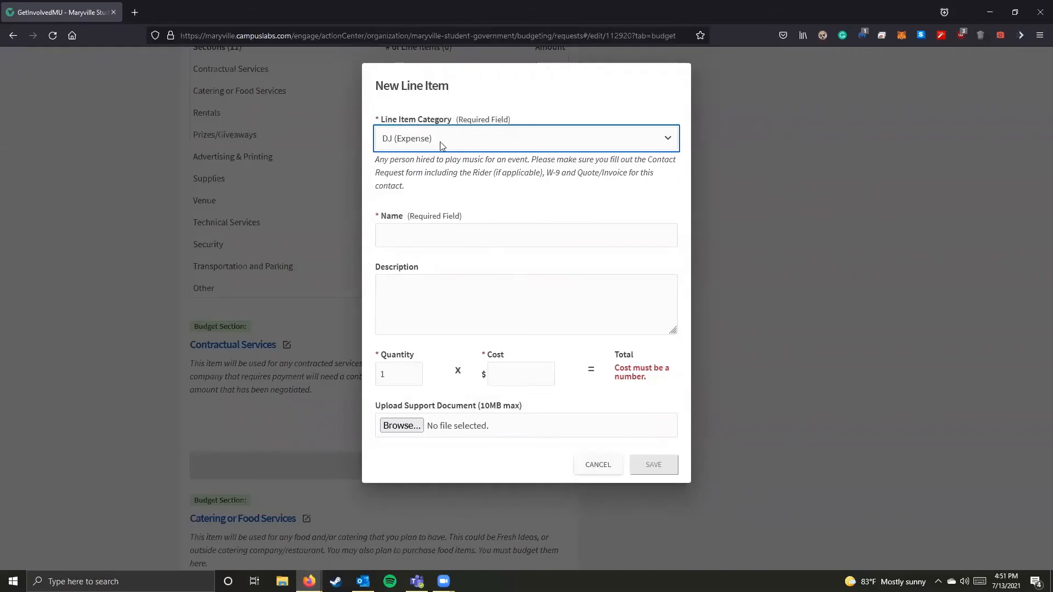
# Step: Examine the new line item's name suggestions, description and cost fields, and discard the item
pyautogui.click(421, 239)
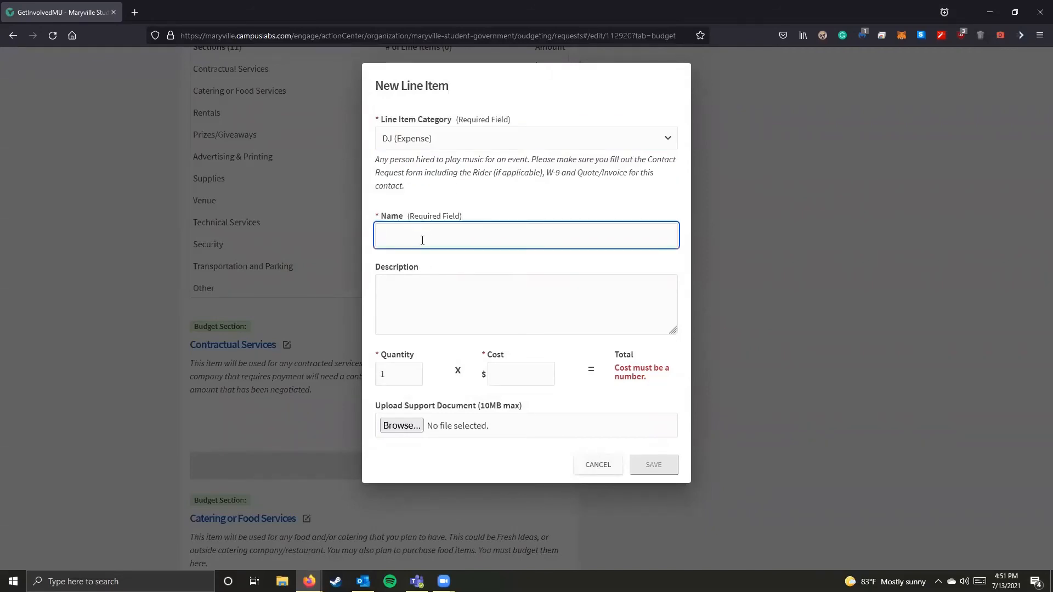
pyautogui.click(432, 236)
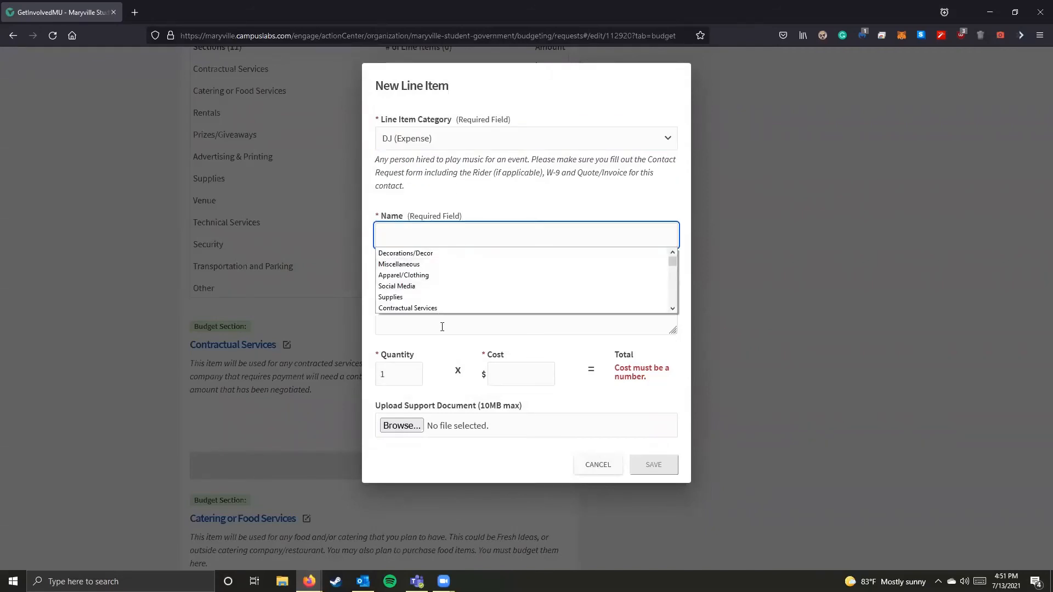
pyautogui.click(431, 303)
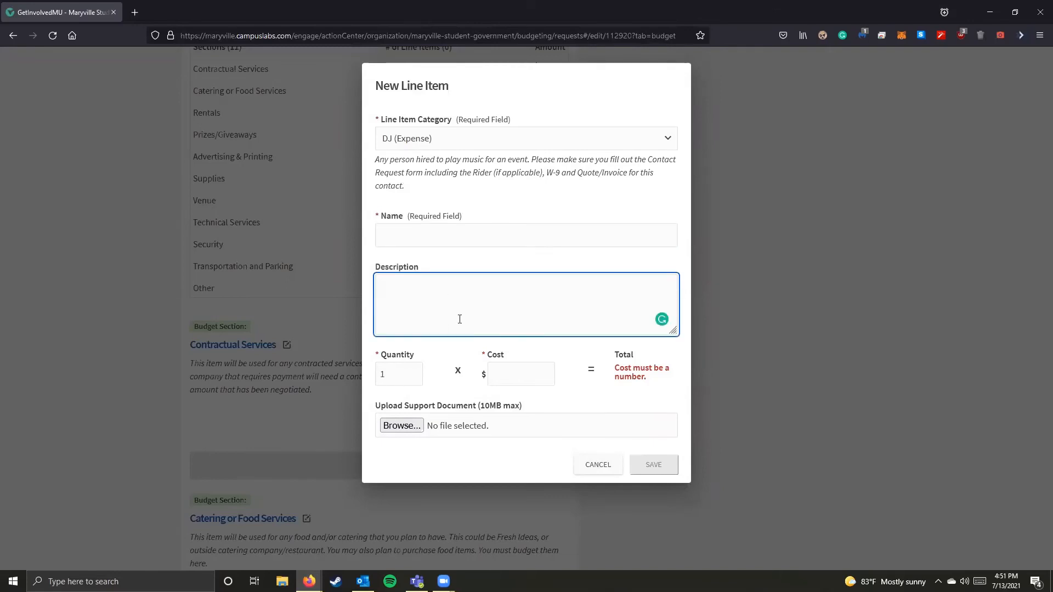
pyautogui.click(510, 369)
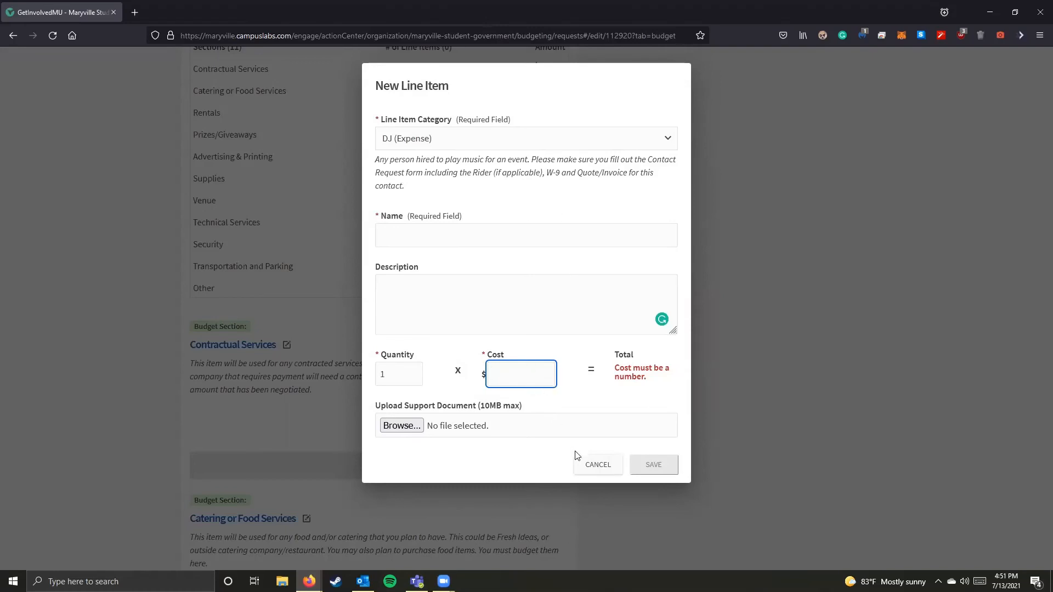
pyautogui.click(585, 463)
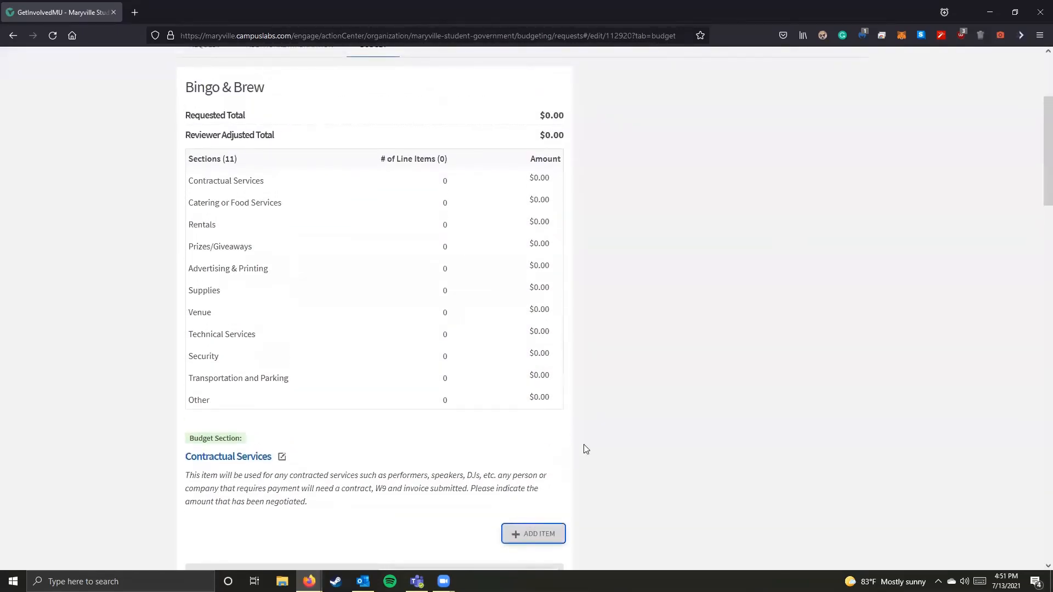
# Step: Review the remaining budget sections from Catering or Food Services through Other, and return to the budget summary
pyautogui.scroll(-7, 583, 449)
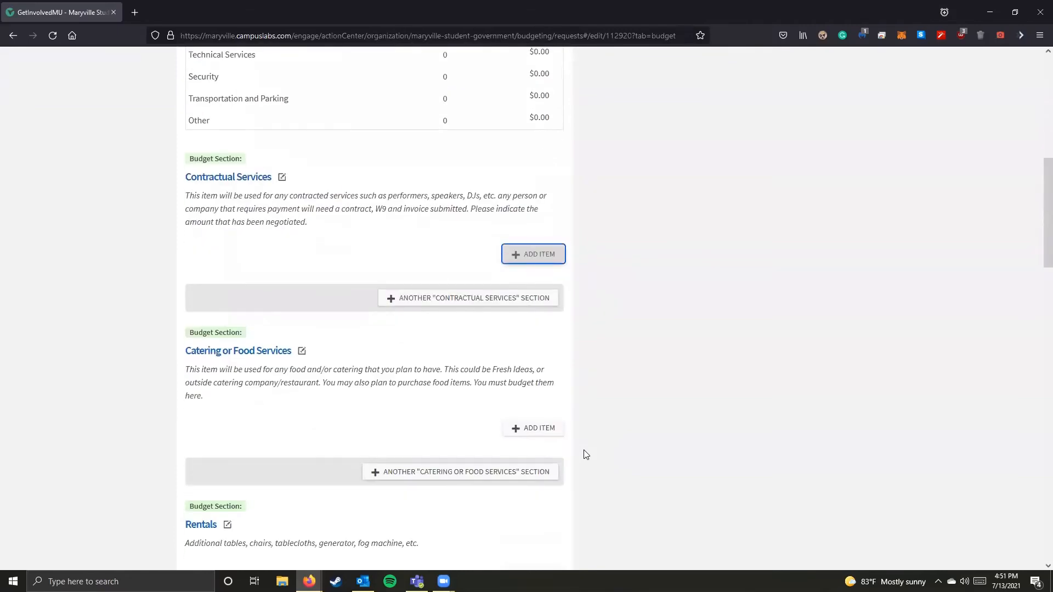
pyautogui.scroll(-4, 584, 453)
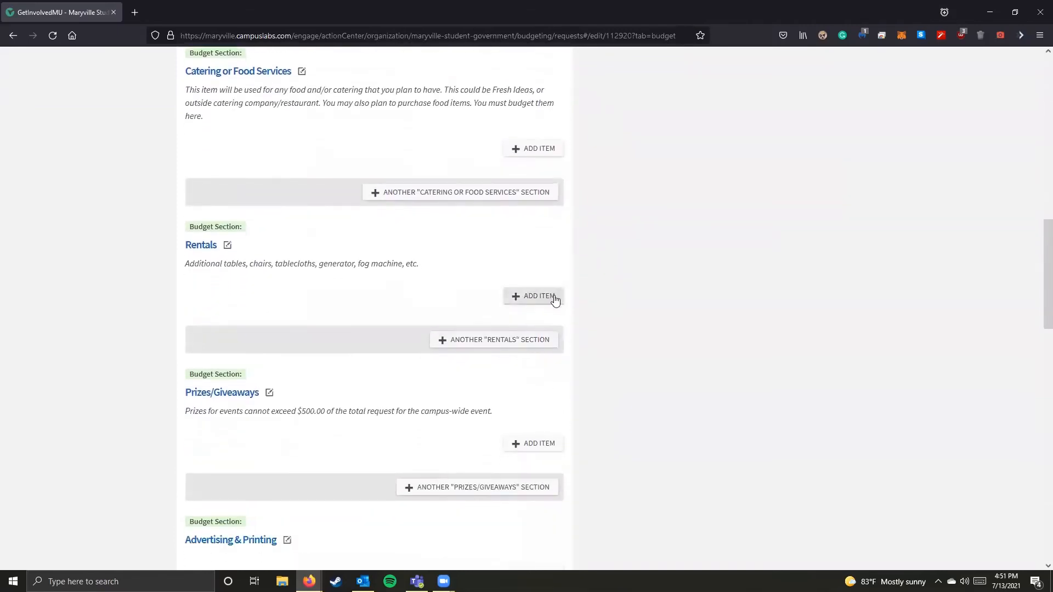
pyautogui.scroll(-6, 569, 384)
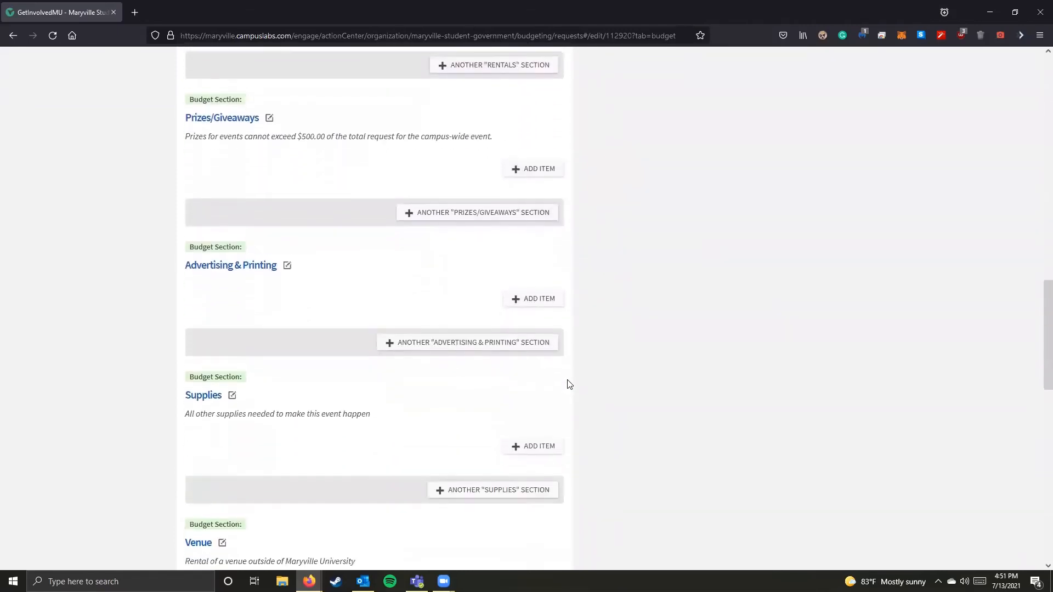
pyautogui.scroll(-10, 569, 384)
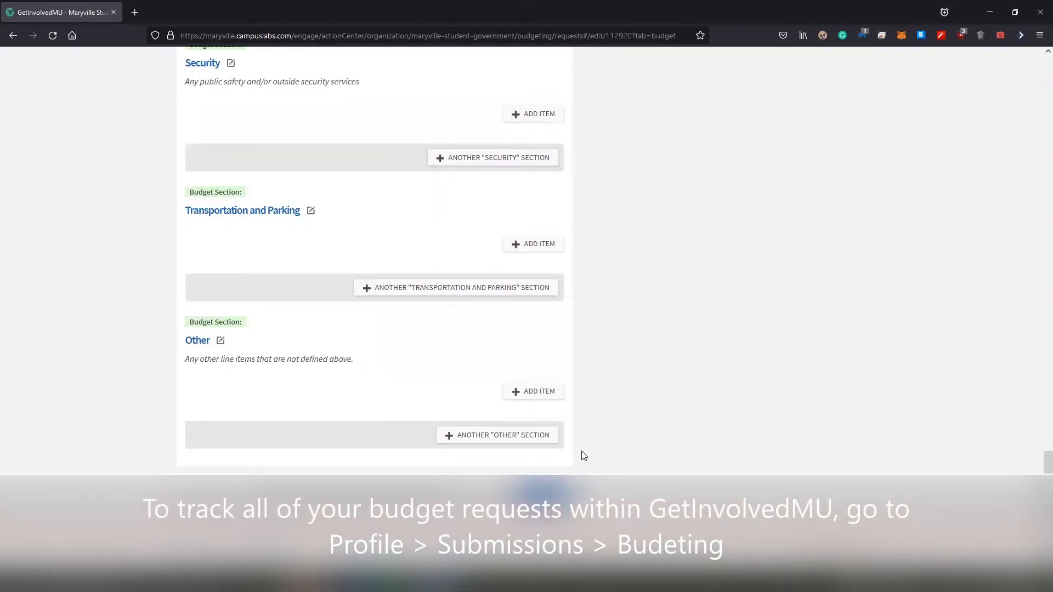
pyautogui.scroll(3, 585, 465)
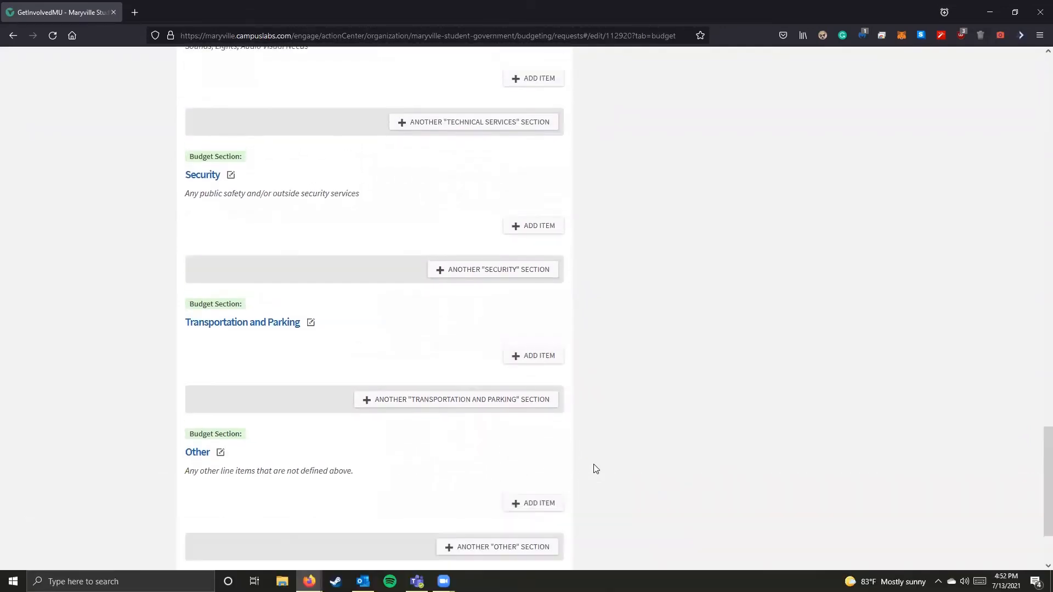
pyautogui.scroll(-2, 595, 469)
pyautogui.scroll(20, 596, 469)
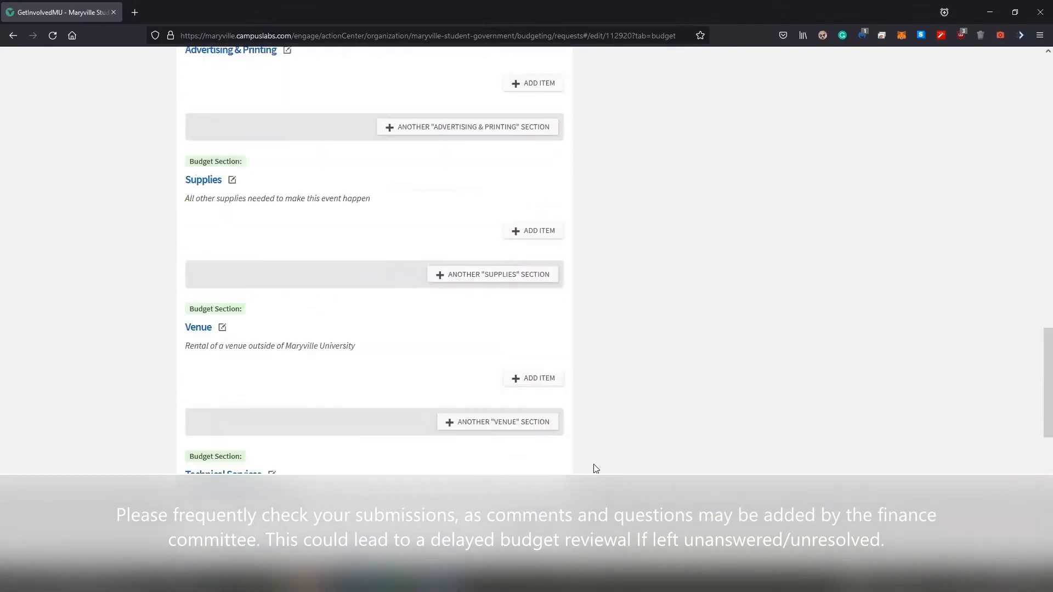
pyautogui.scroll(15, 596, 469)
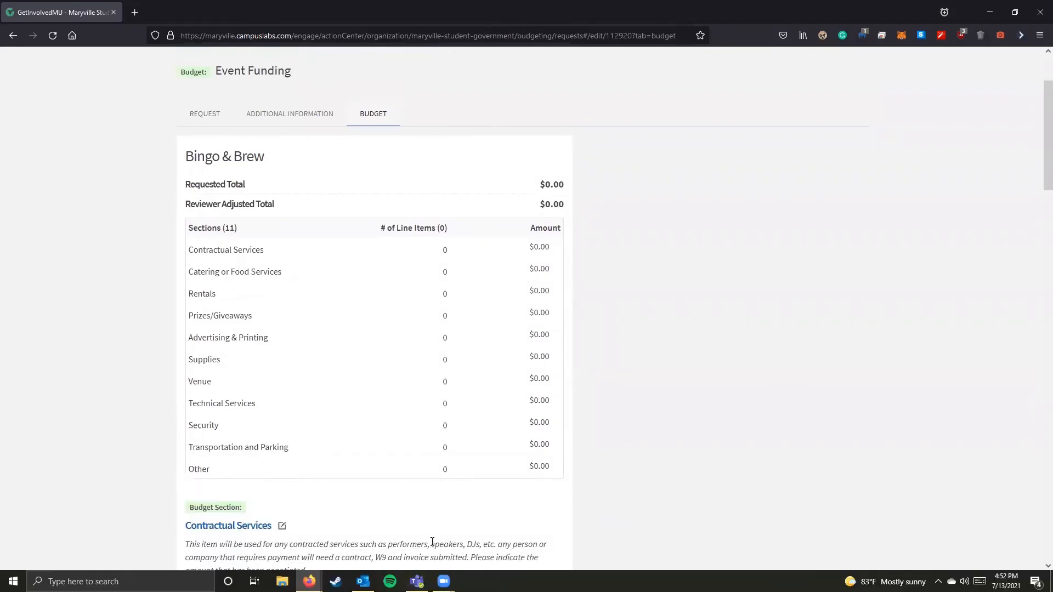
# Step: Switch to the MSG Funding Policy 2021-22 document in Teams and check the MSG Allocation Meeting Date column of the funding calendar
pyautogui.click(417, 582)
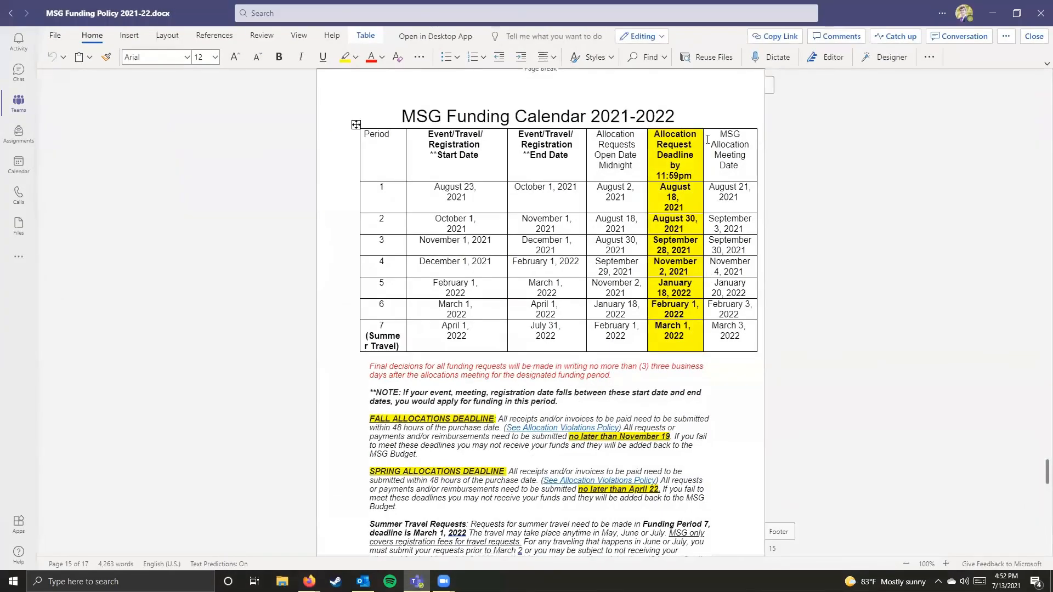
pyautogui.moveTo(708, 140); pyautogui.dragTo(726, 335)
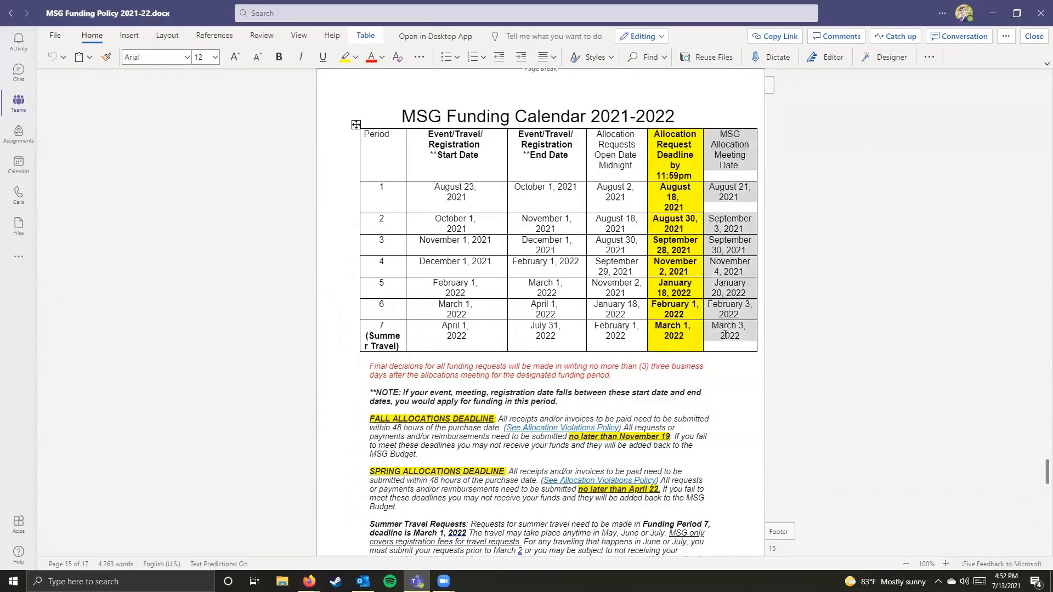
pyautogui.click(736, 414)
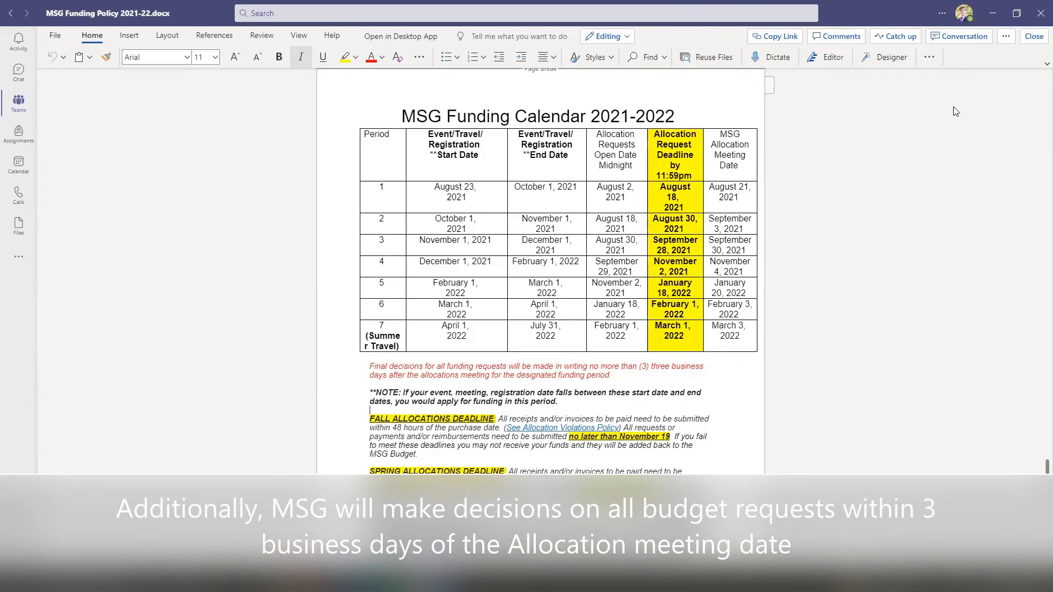
# Step: Return to the Bingo & Brew budget request in Firefox and view the submission options at its end
pyautogui.click(993, 13)
pyautogui.scroll(-4, 771, 315)
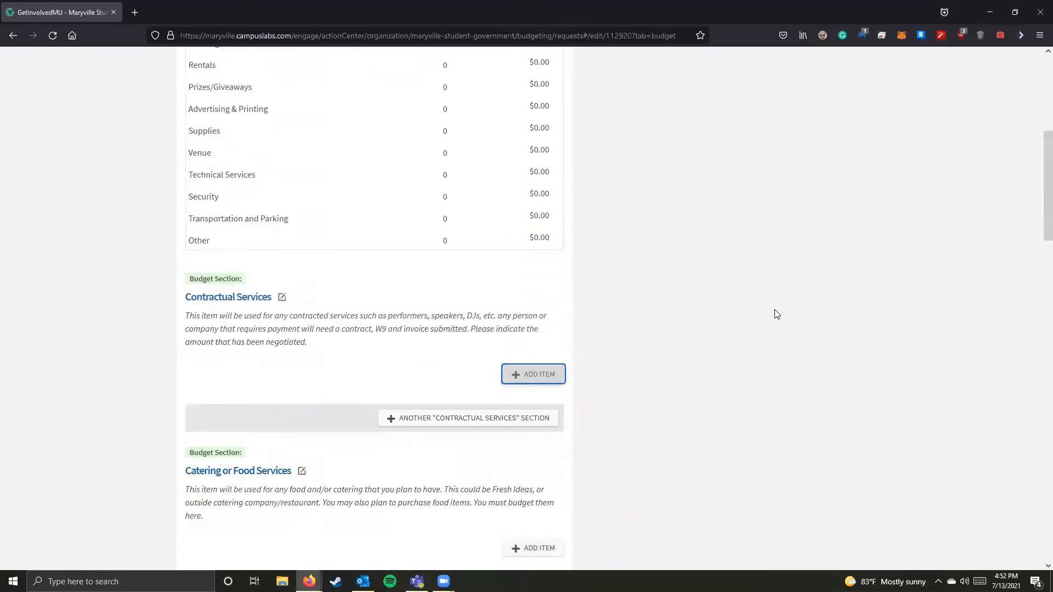
pyautogui.scroll(-20, 776, 310)
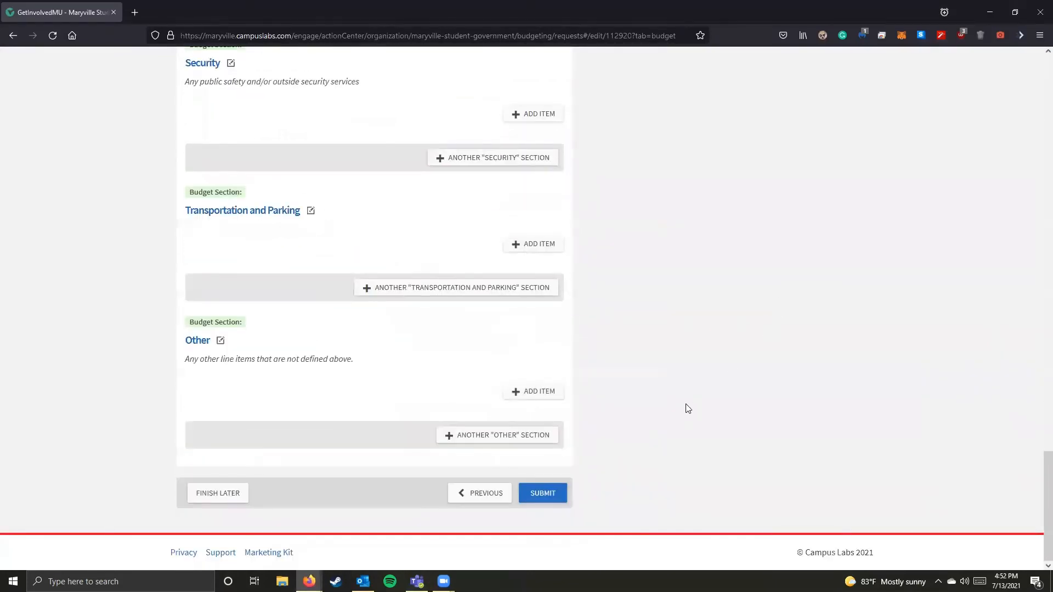